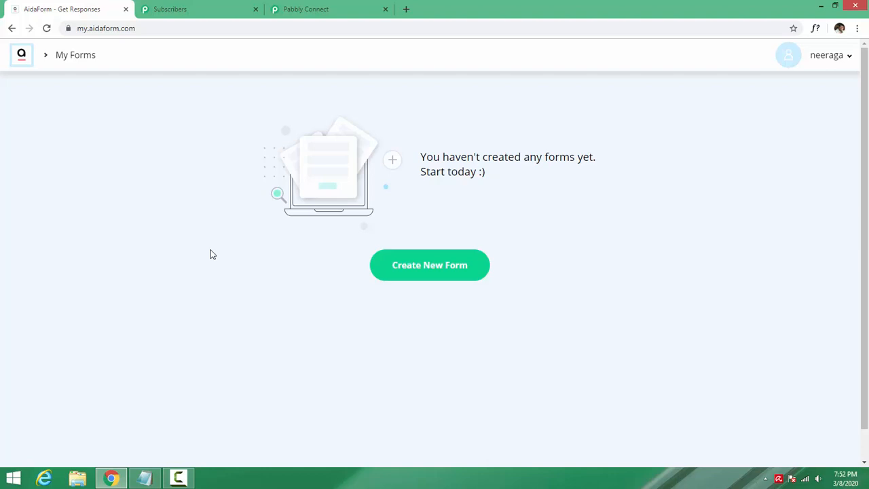
- Create a new AidaForm form named 'Lead Generation Form' and start it from a blank page
click(429, 276)
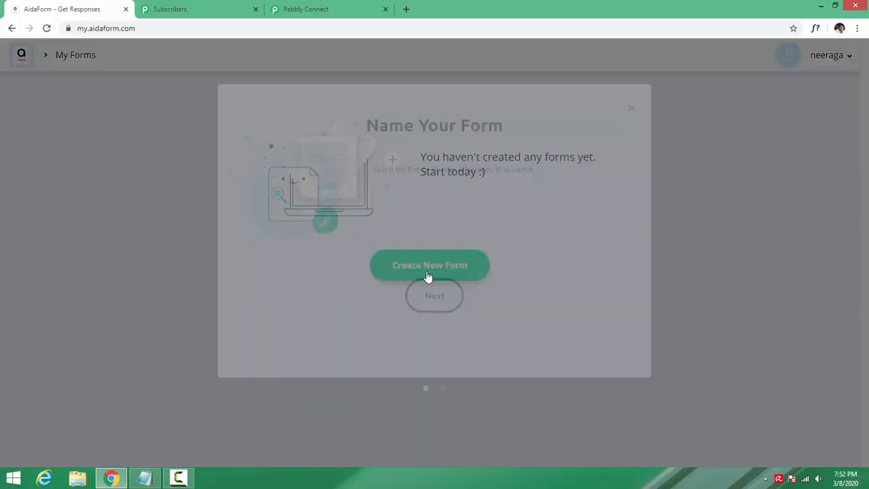
text(Lead )
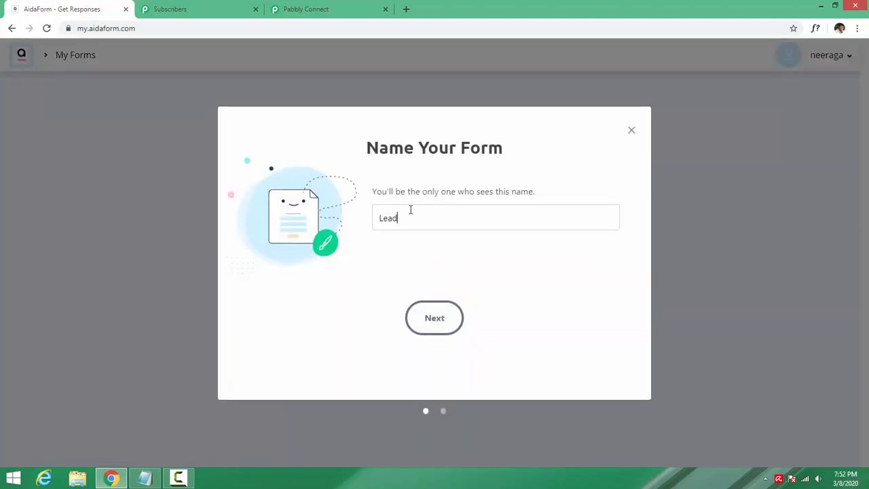
text(Generation Forms)
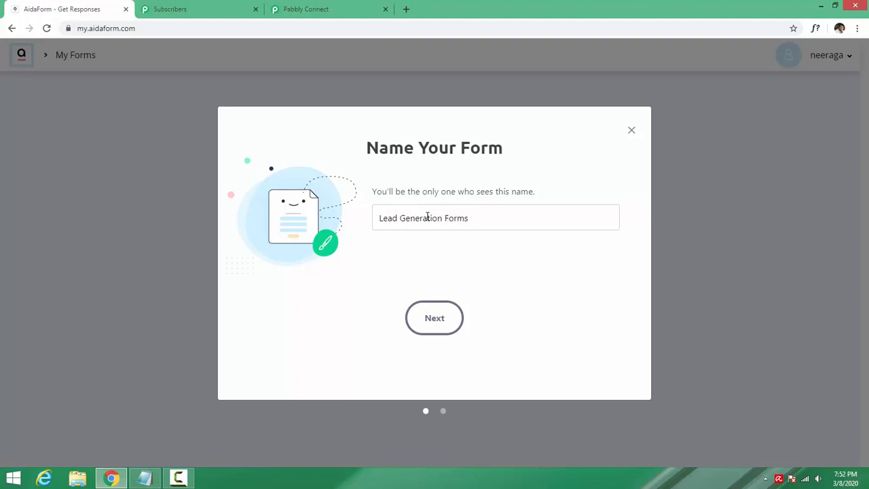
key(BackSpace)
click(439, 317)
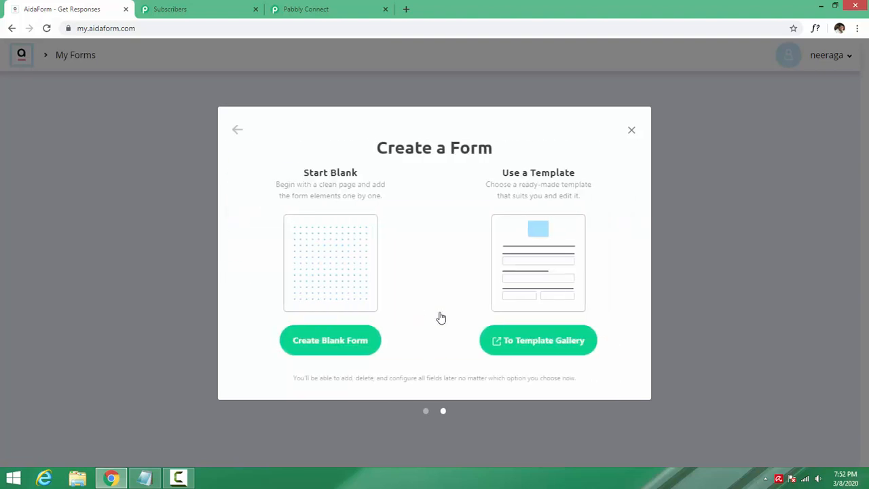
click(357, 350)
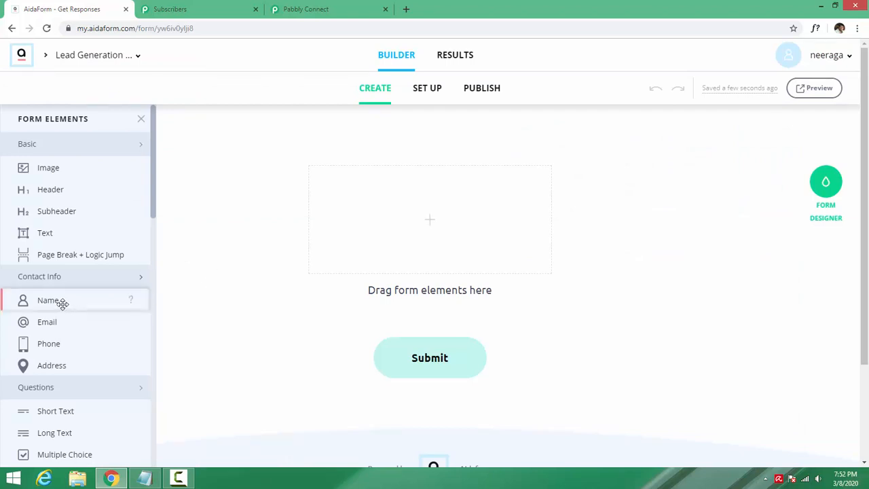
- Drop a Name field and an Email field below it onto the blank form canvas
drag(61, 305, 382, 200)
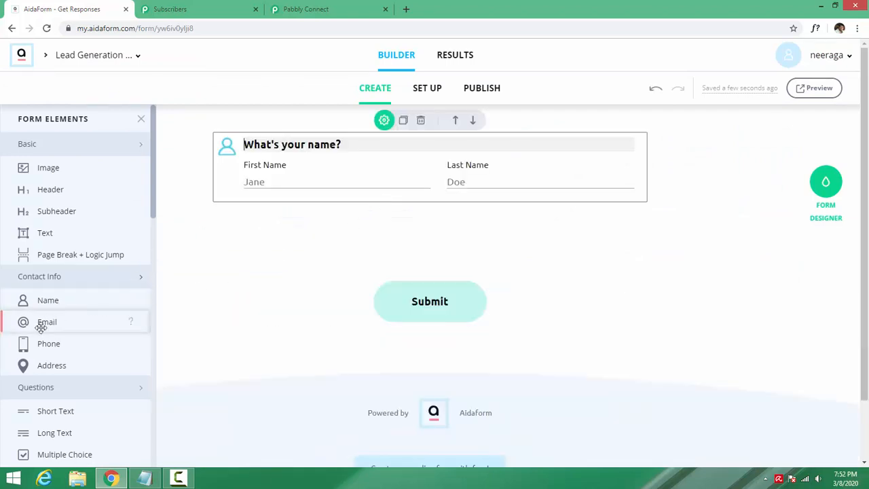
drag(39, 324, 378, 243)
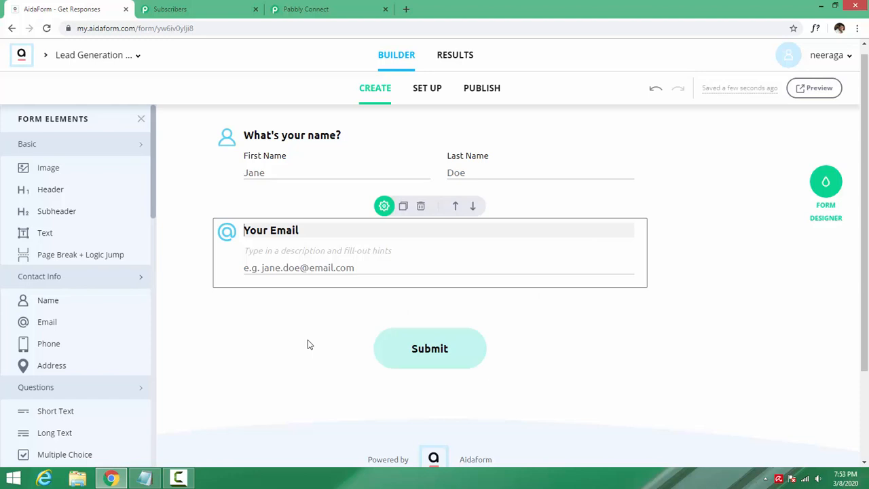
click(480, 93)
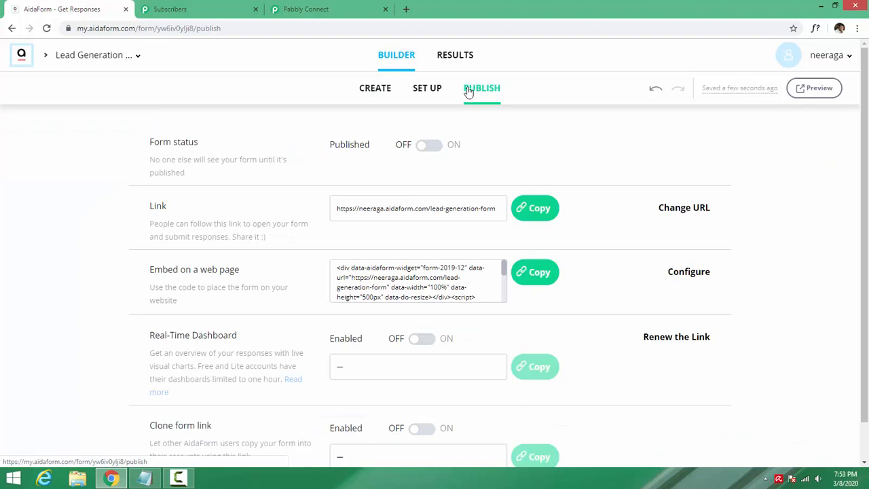
- Switch the form status ON, open its public link in a new tab, then return to Publish
click(429, 147)
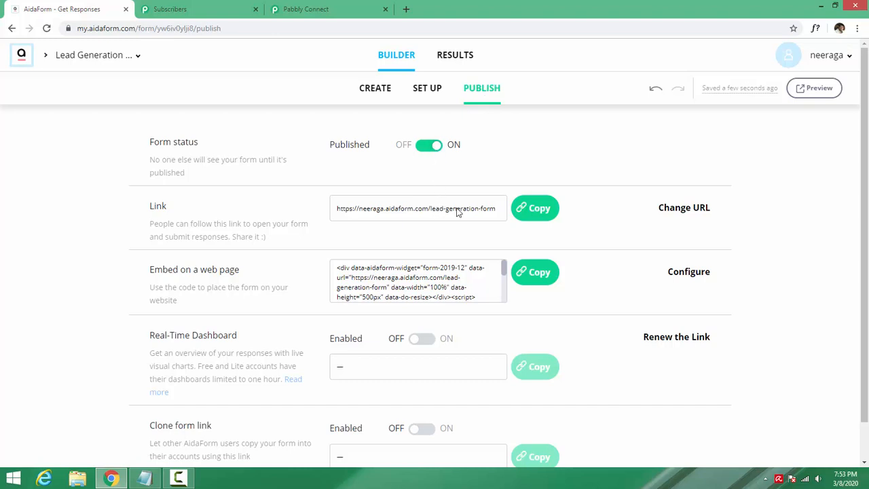
click(542, 212)
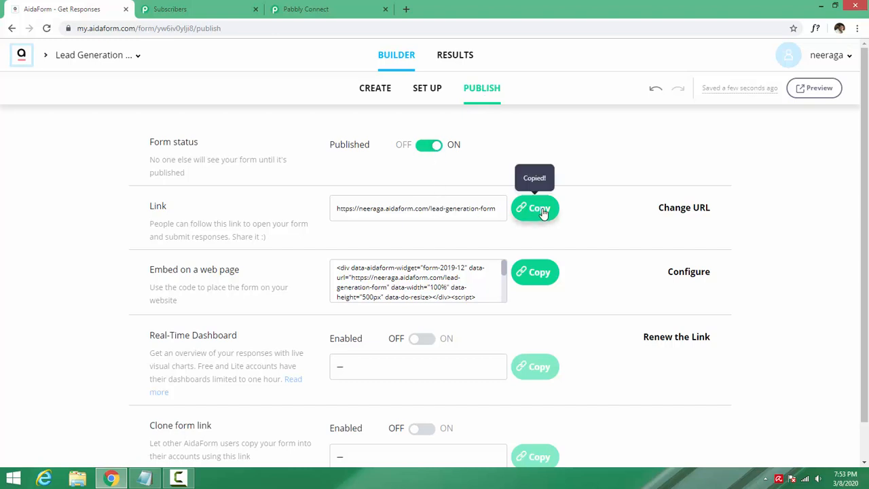
double_click(381, 213)
click(380, 213)
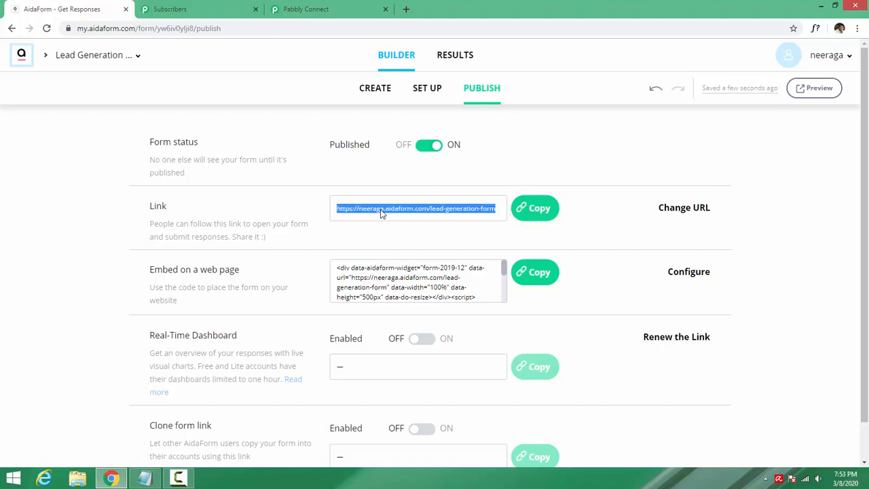
drag(388, 215, 481, 7)
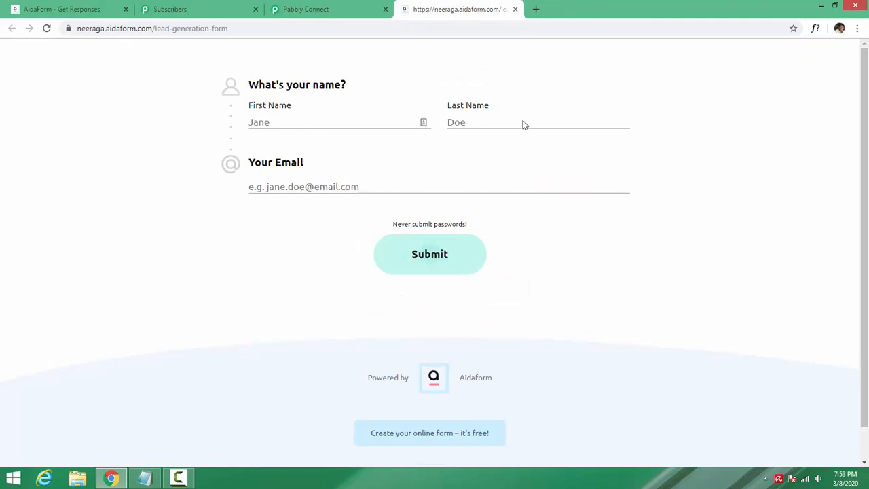
click(73, 7)
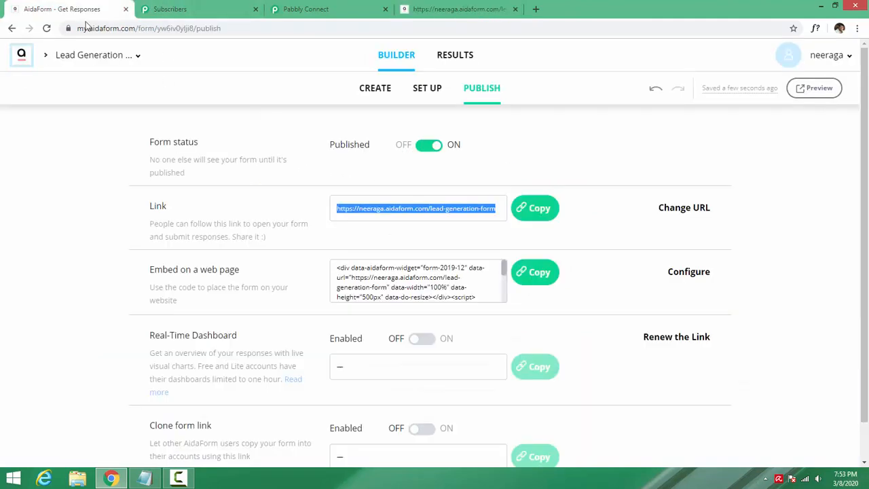
- Open the Webhooks integration dialog under SET UP > 3rd Party Integrations
click(421, 95)
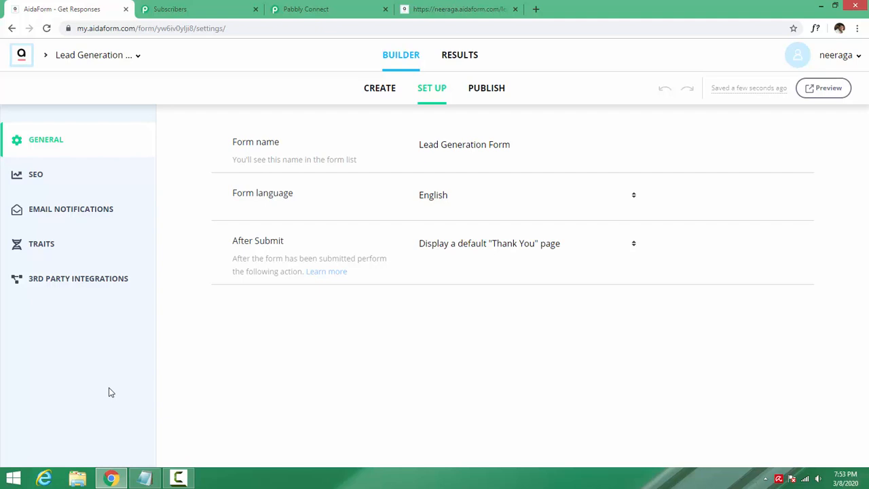
click(60, 285)
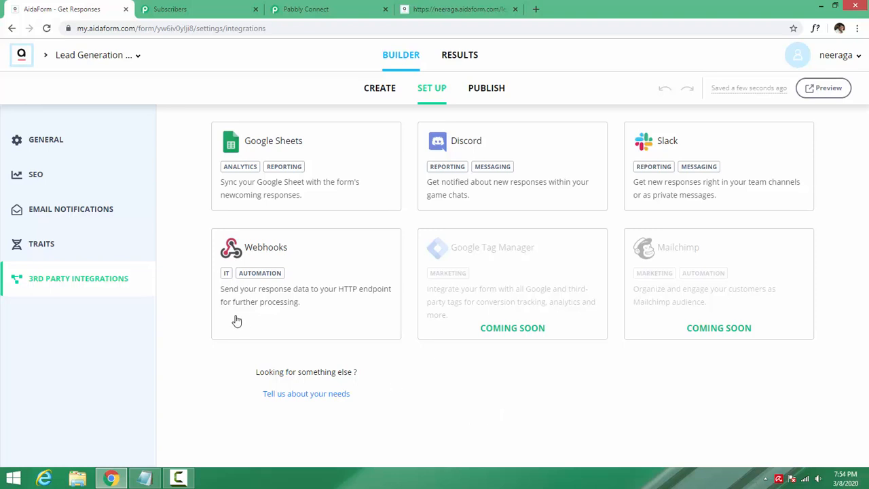
click(263, 262)
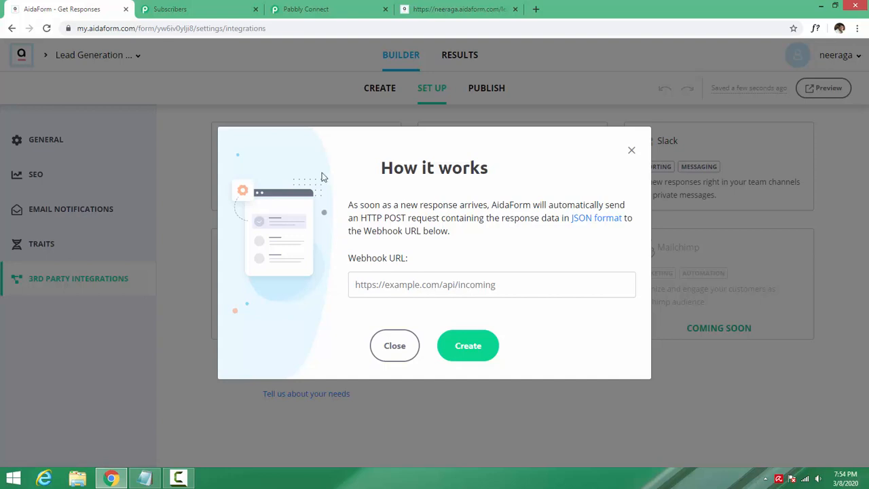
- Save a new workflow named 'AidaForms to Pabbly Email Marketing' and copy its generated webhook URL
click(318, 6)
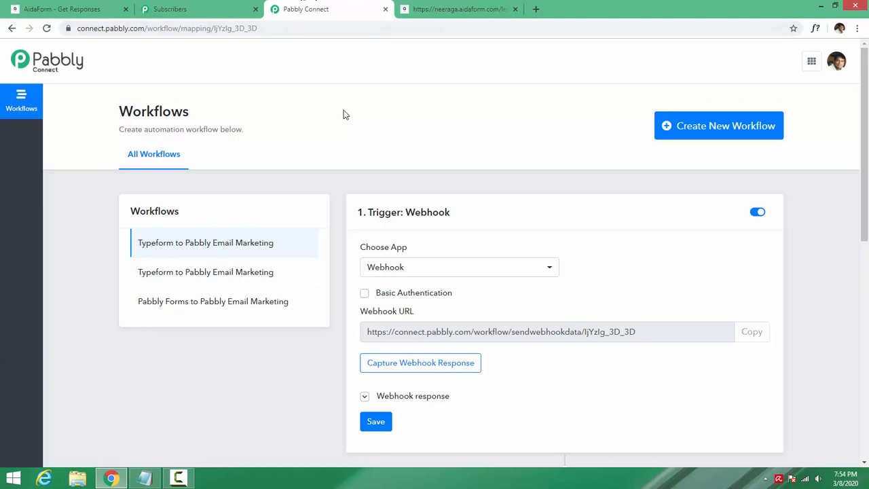
click(707, 136)
click(403, 260)
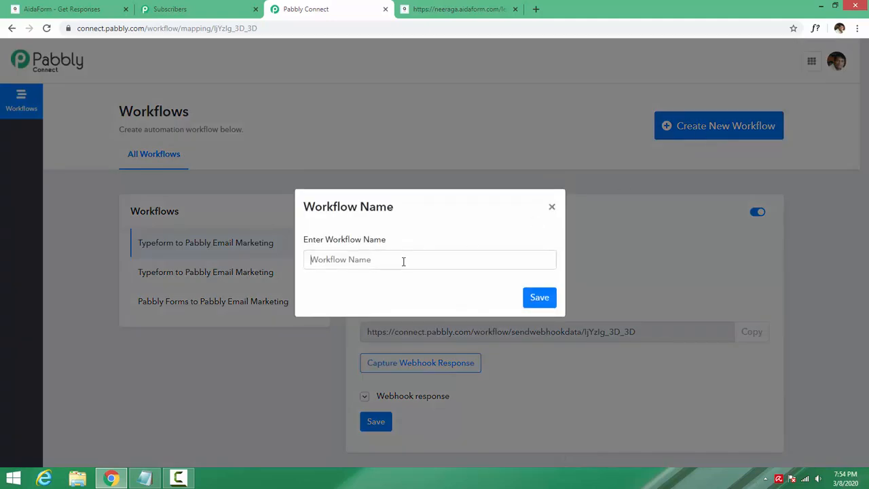
text(AidaForms )
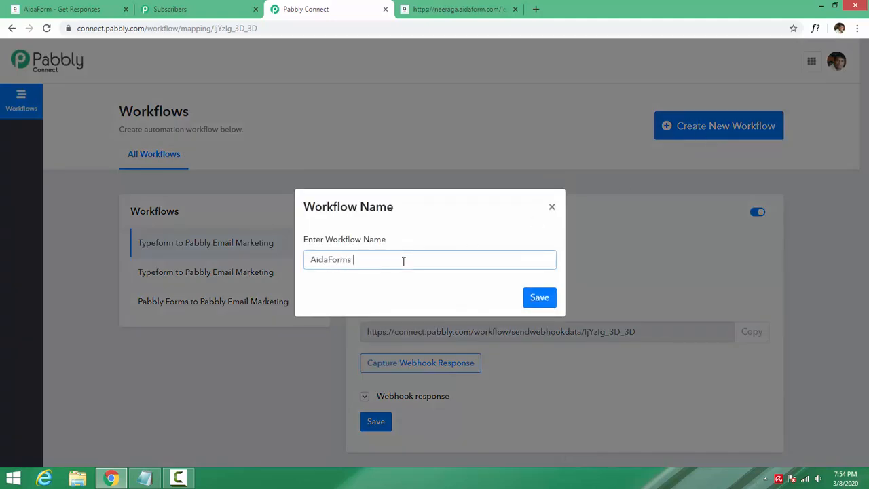
text(to Pabbly Email)
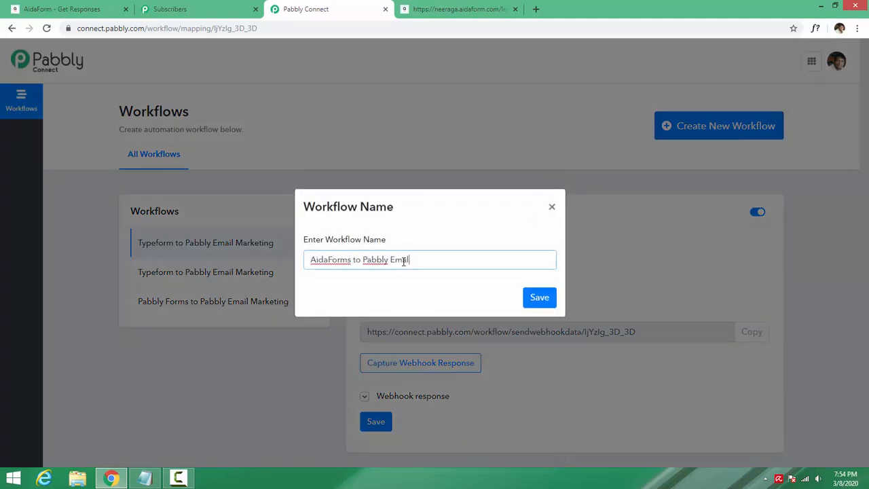
text( Marketing)
click(538, 299)
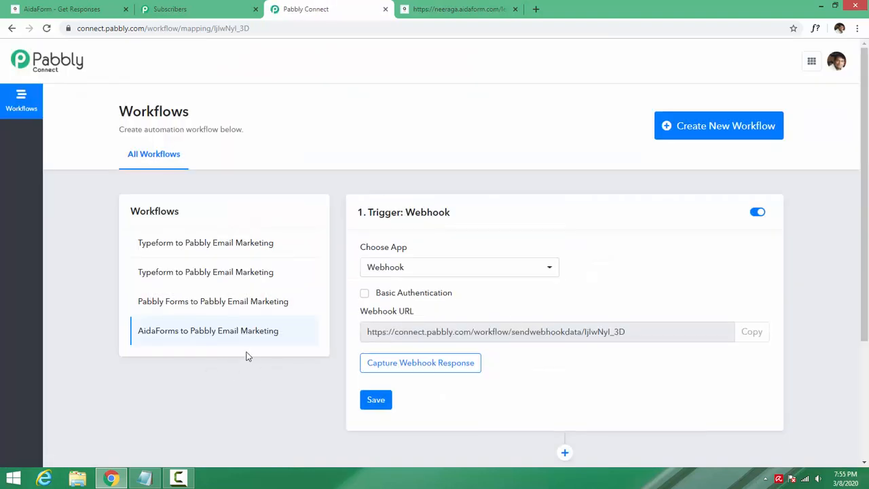
click(753, 333)
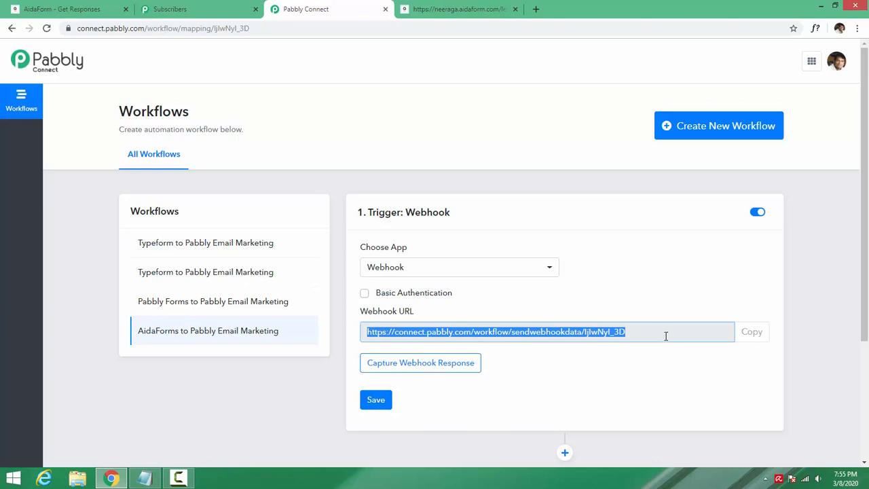
- Paste the Pabbly webhook URL into AidaForm's Webhook URL field and create the integration
click(751, 332)
click(47, 6)
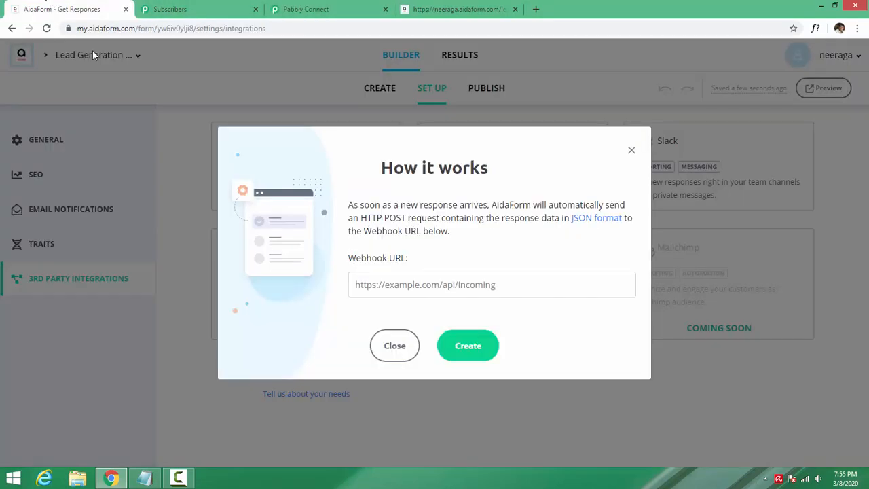
click(401, 288)
key(ctrl+v)
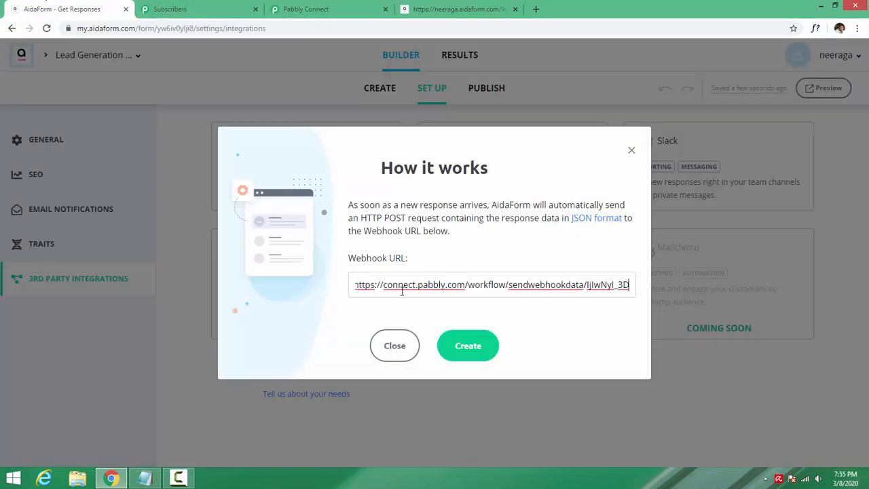
click(460, 348)
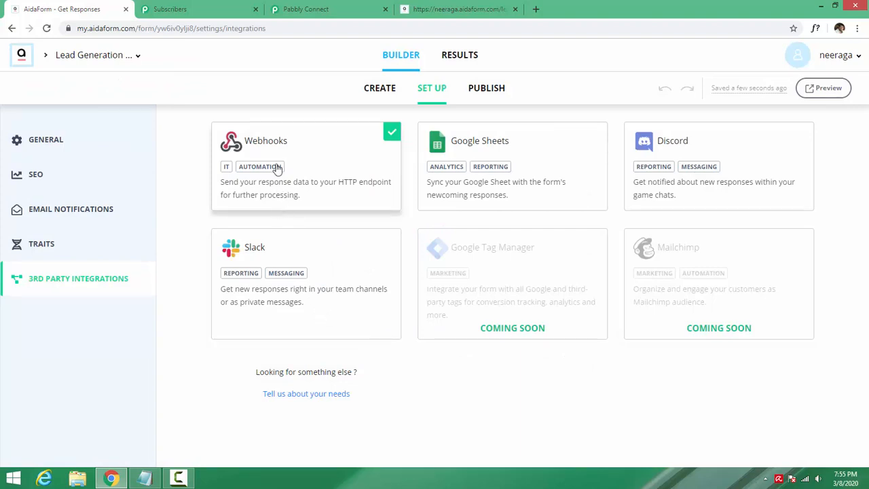
click(306, 8)
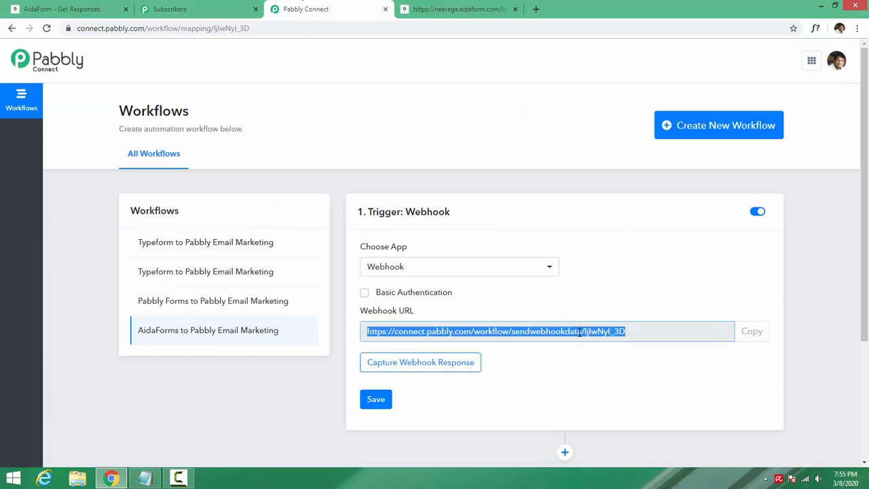
- Set the Webhook trigger to Wait For Webhook Response, then bring up the live form tab
scroll(582, 319, down, 1)
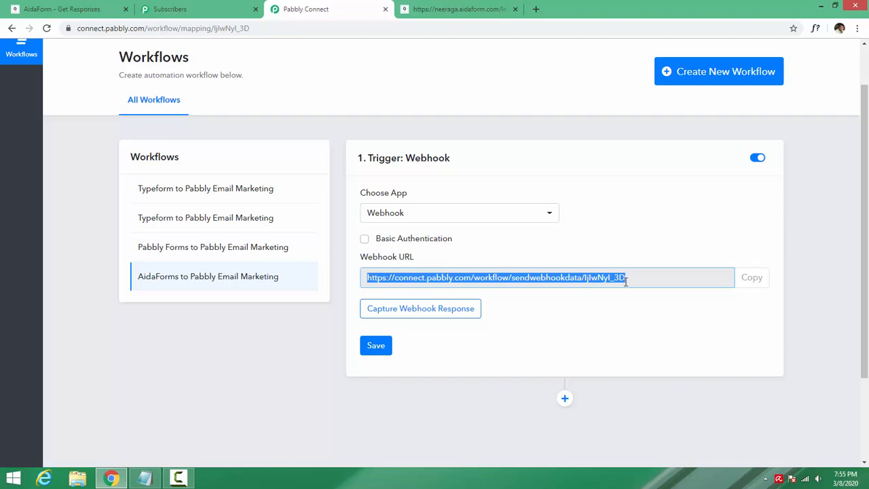
click(399, 309)
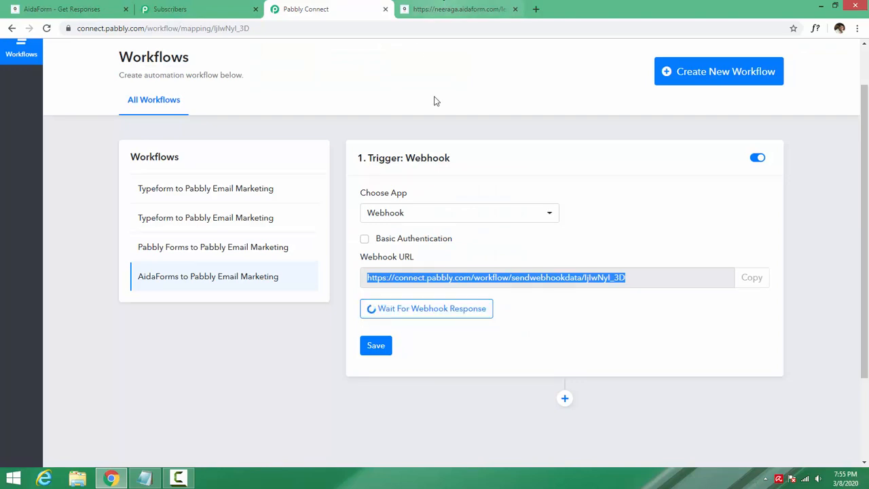
click(564, 307)
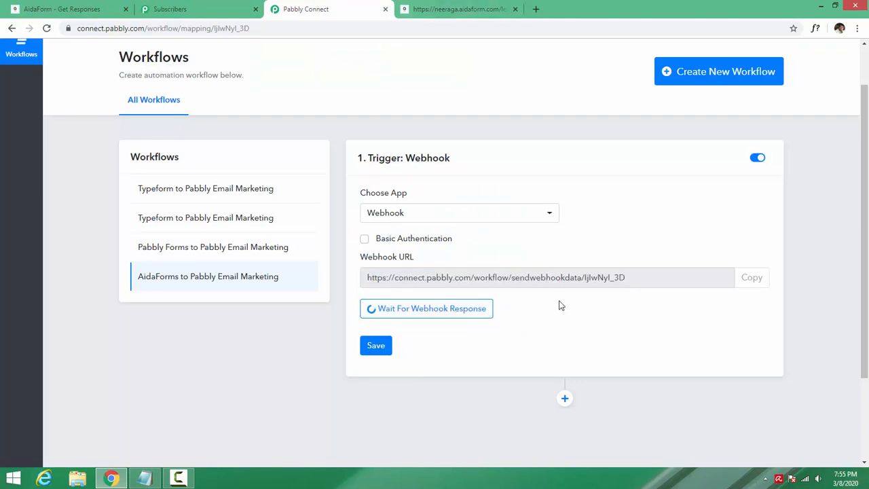
click(467, 5)
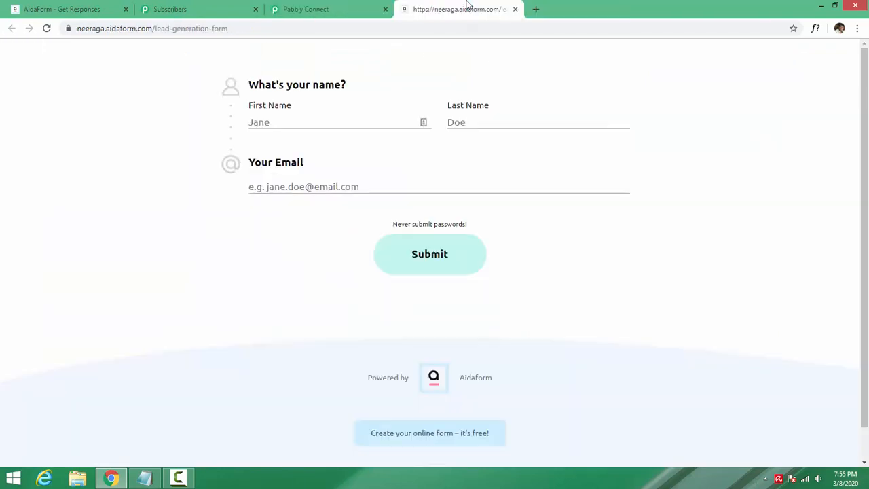
- Reload the live form, enter a test first name, last name and email, and submit it
click(182, 34)
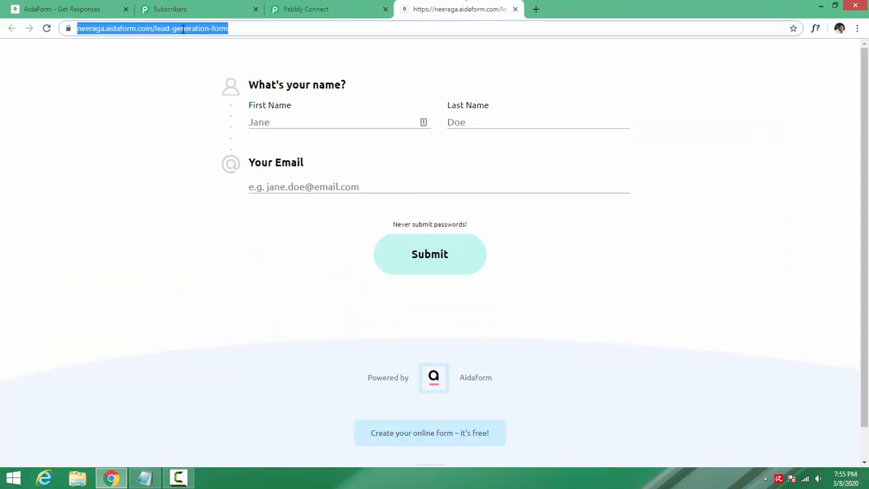
key(Return)
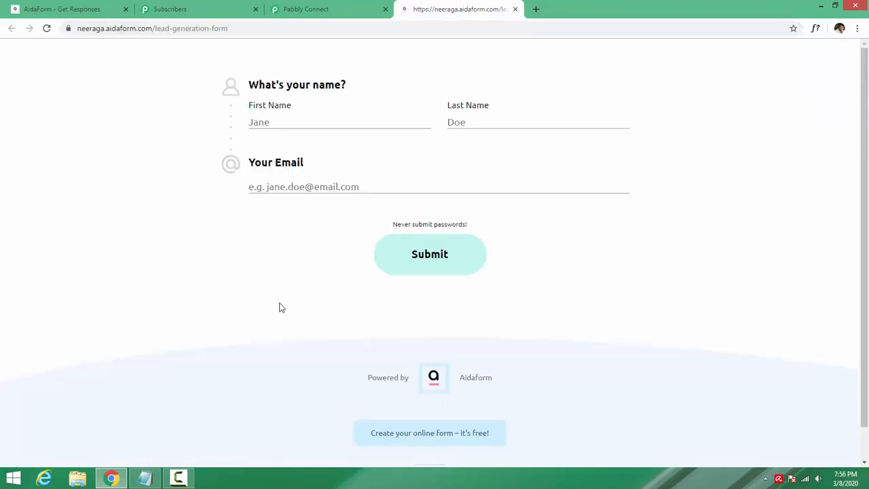
click(299, 125)
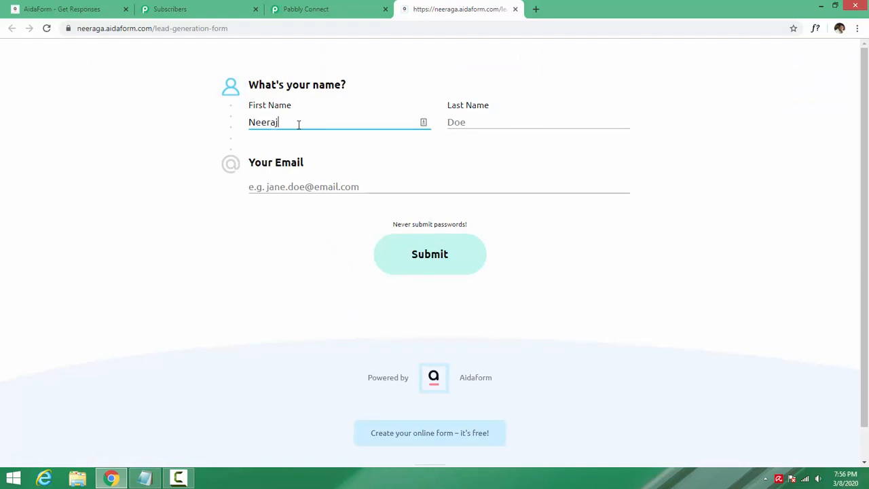
key(Tab)
key(Tab)
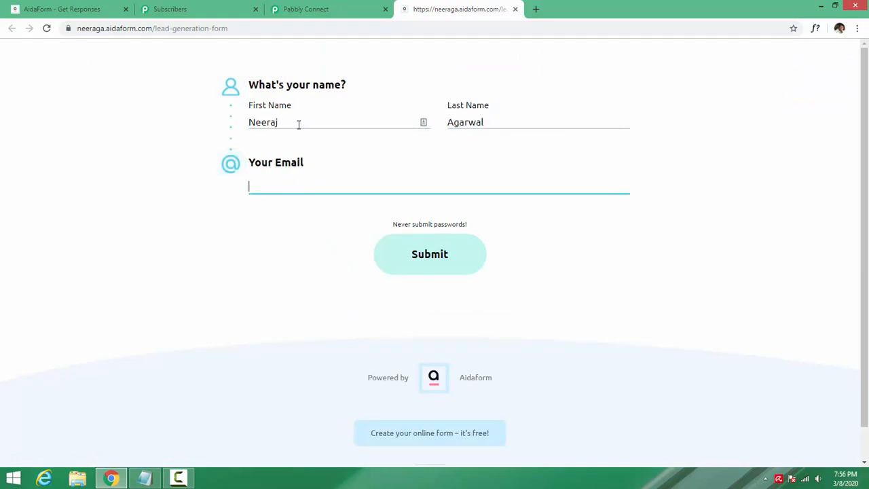
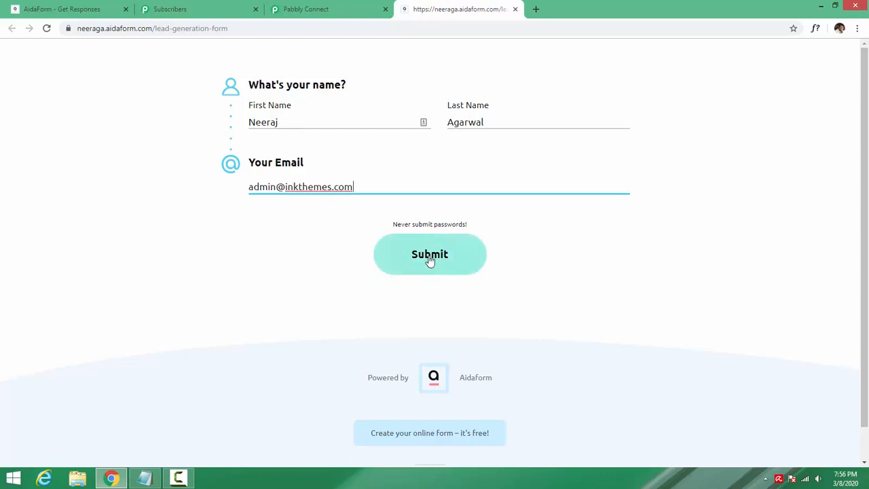
click(406, 262)
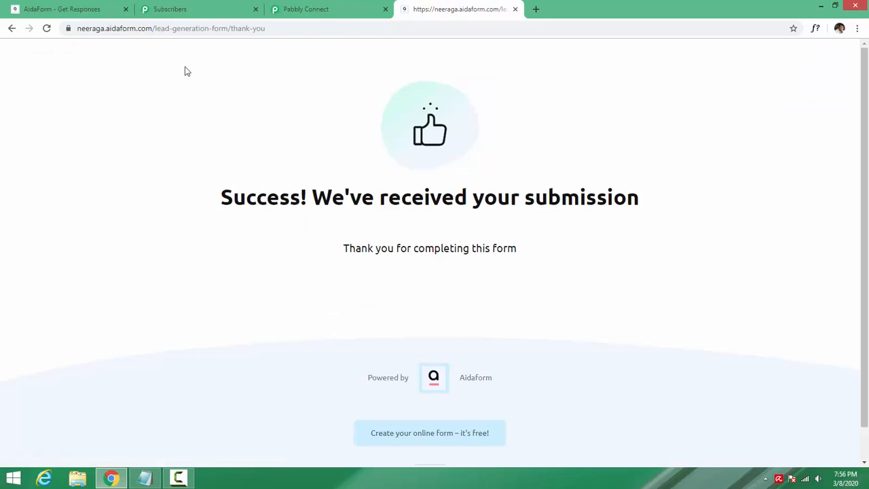
- Review the captured webhook response, checking the first-name and email values
click(321, 13)
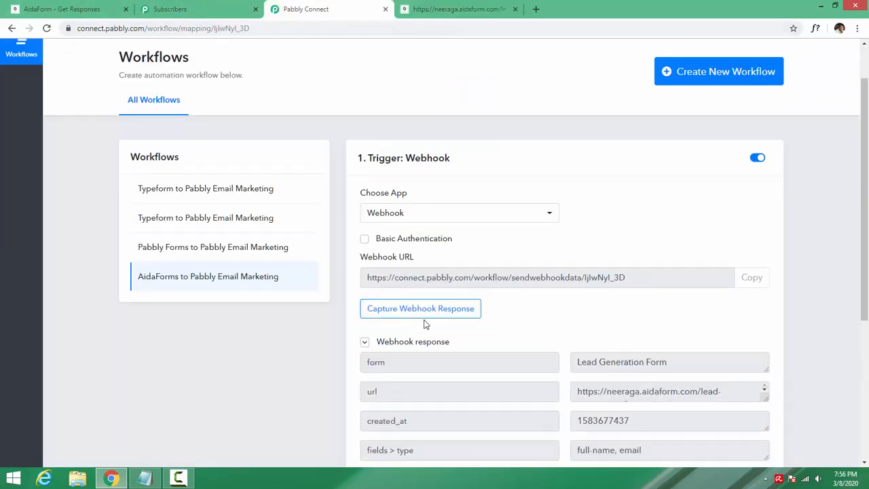
scroll(426, 324, down, 5)
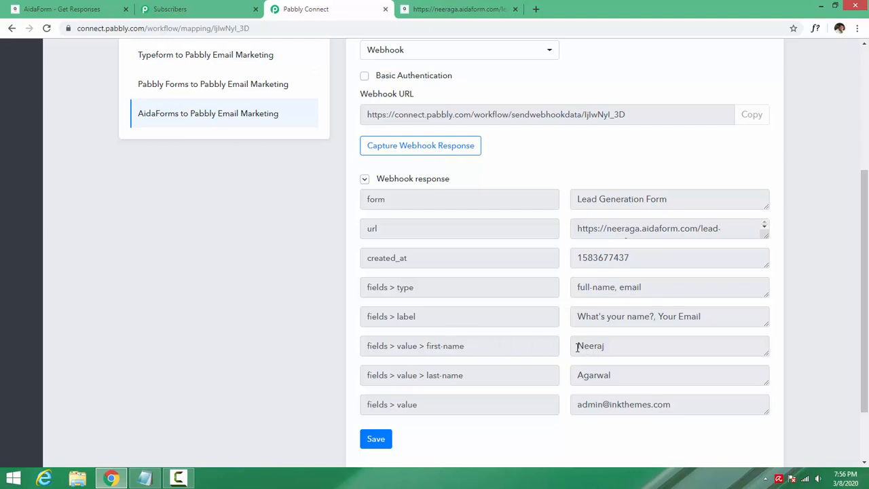
drag(577, 348, 610, 346)
click(609, 345)
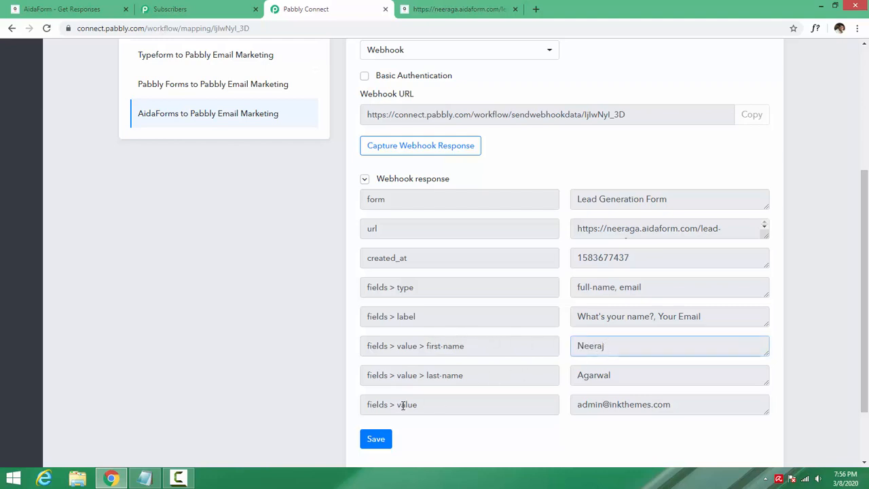
drag(579, 406, 685, 405)
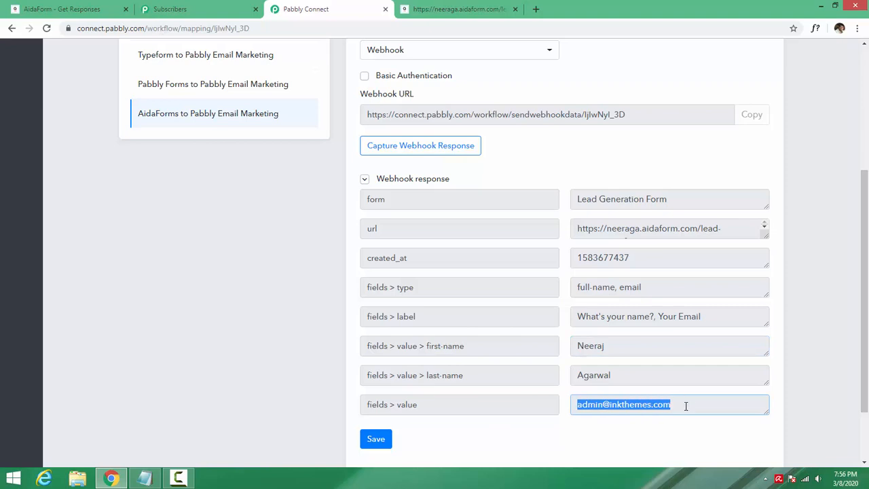
click(681, 405)
scroll(365, 309, up, 1)
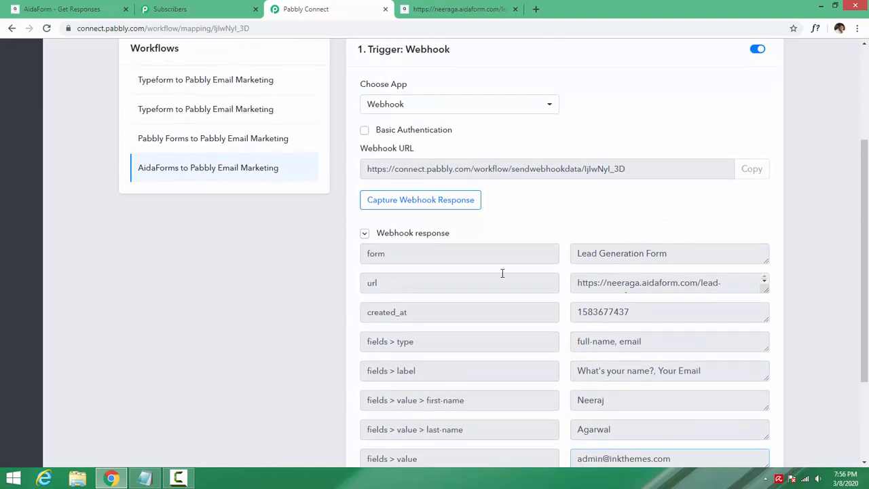
scroll(456, 181, up, 2)
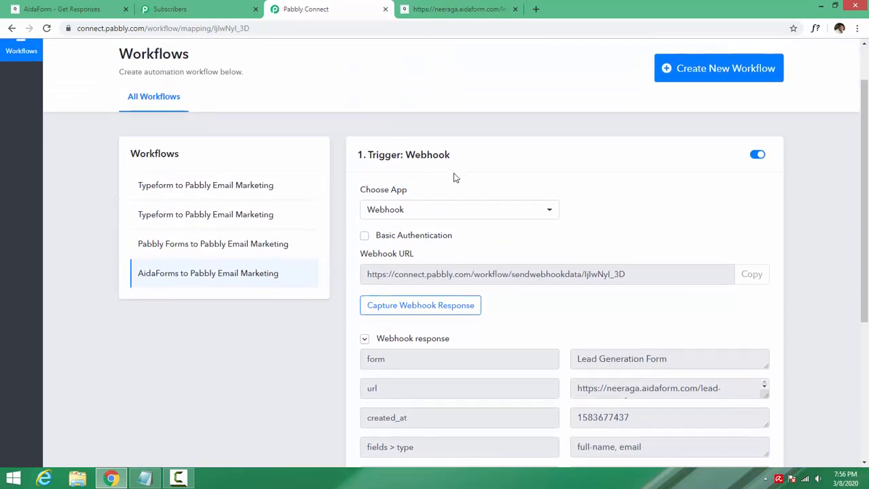
scroll(456, 181, down, 2)
scroll(458, 183, down, 2)
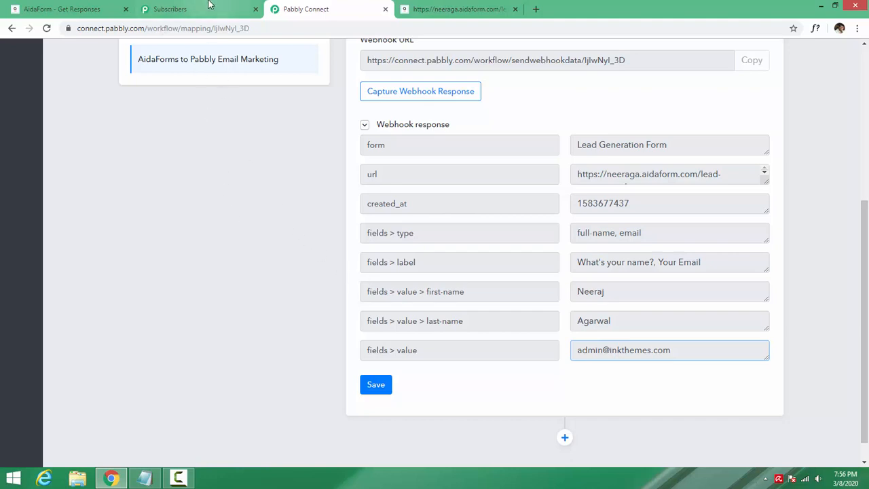
- Glance at the Email Marketing subscriber list, then return to the workflow's webhook mapping
drag(209, 6, 332, 6)
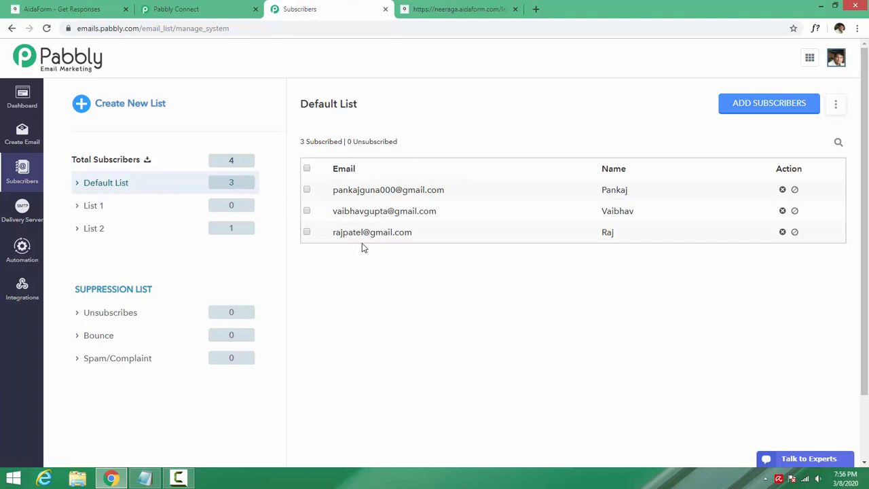
click(214, 9)
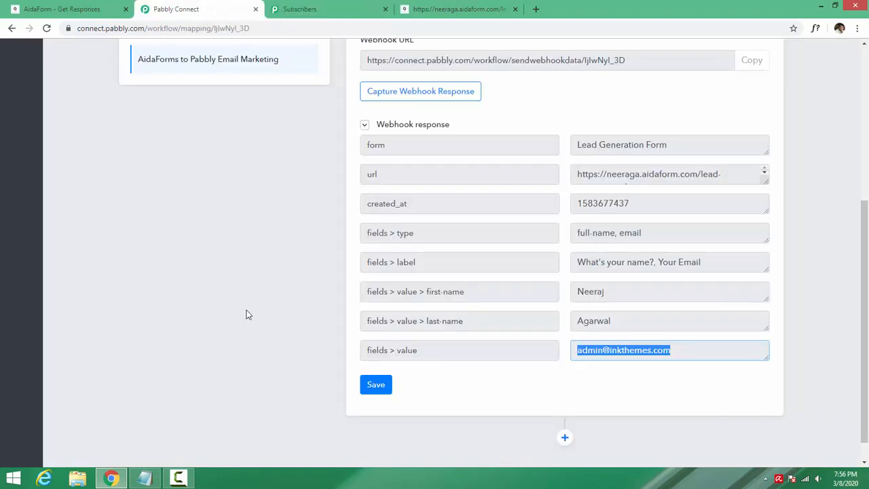
scroll(280, 312, down, 1)
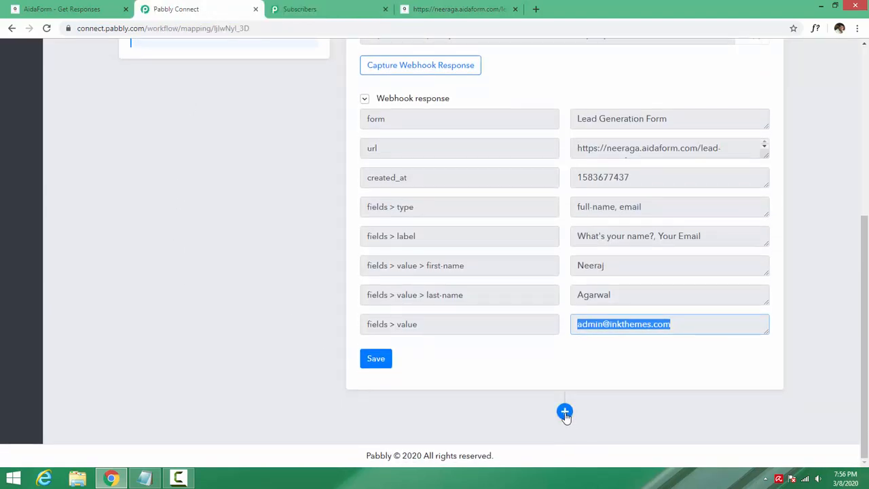
- Add an action step below the webhook trigger and switch to the Subscribers list
click(565, 413)
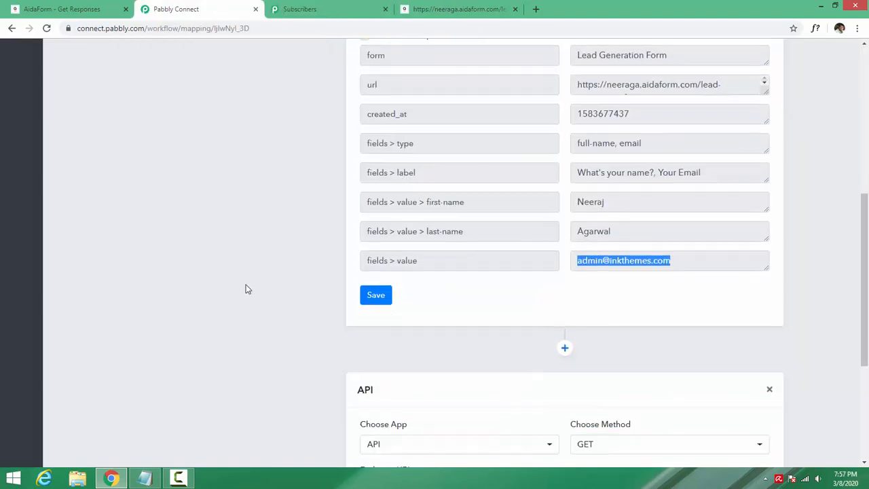
click(322, 7)
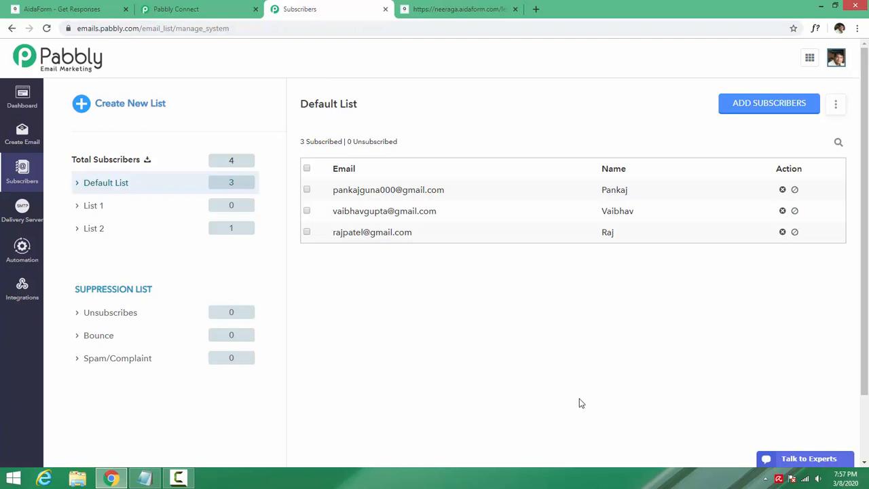
- Open apidocs.pabbly.com and go to Email Marketing > Subscribers > Import Single Subscriber
click(536, 9)
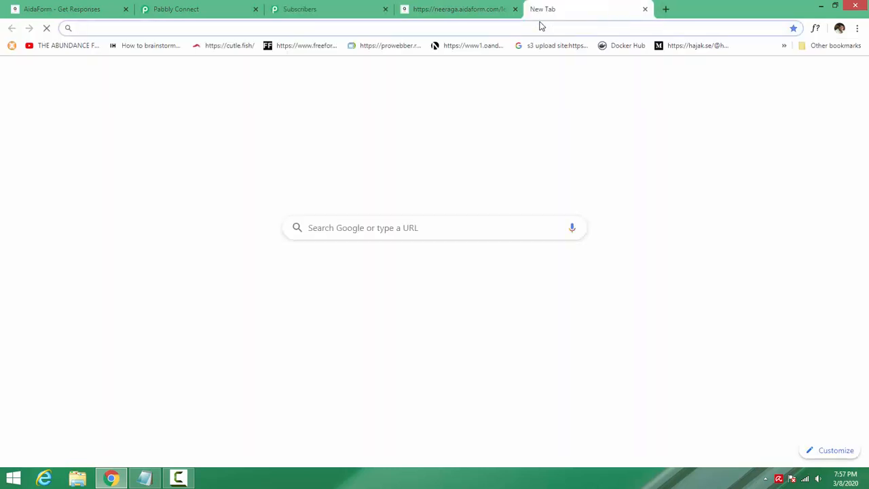
text(apidocs)
key(Return)
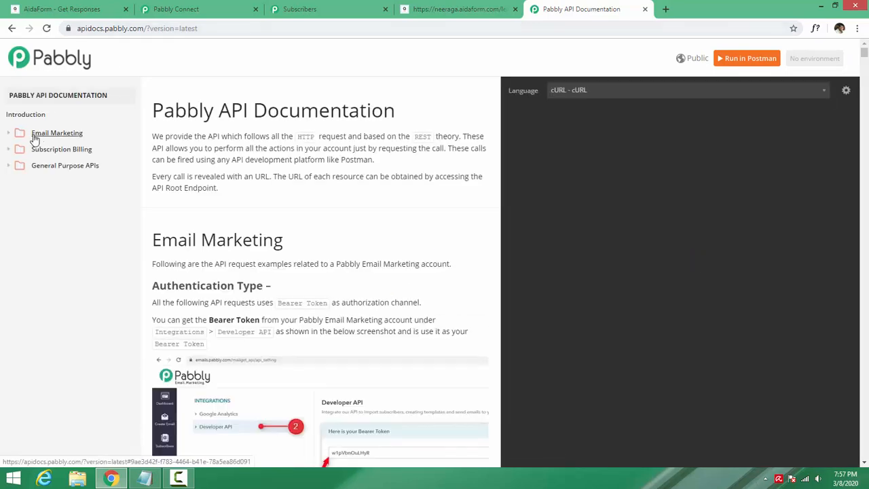
click(36, 136)
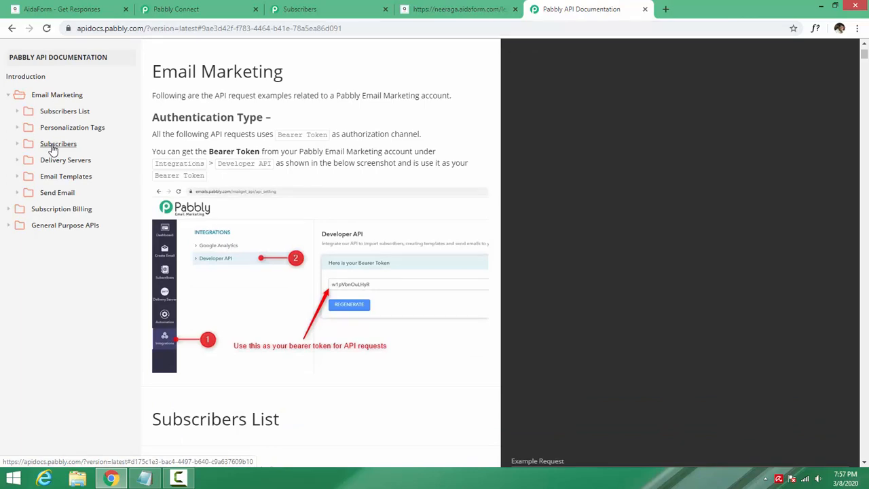
click(54, 149)
click(62, 160)
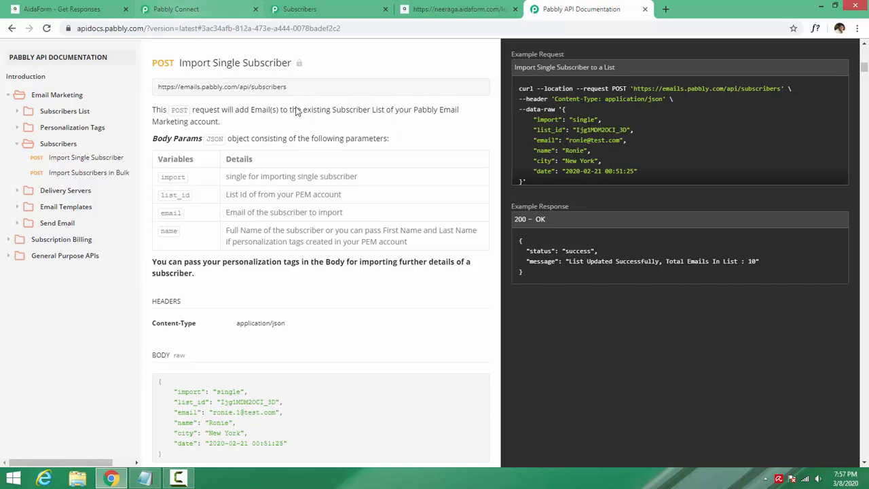
drag(288, 87, 167, 91)
right_click(169, 86)
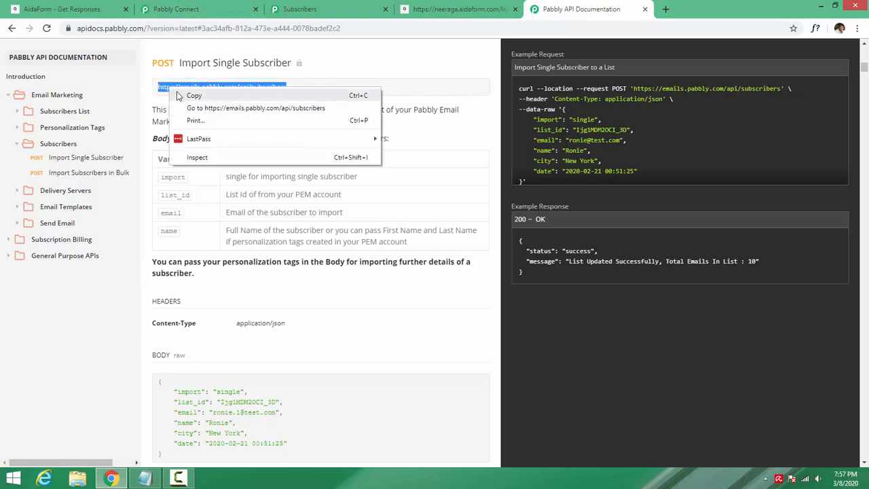
click(190, 93)
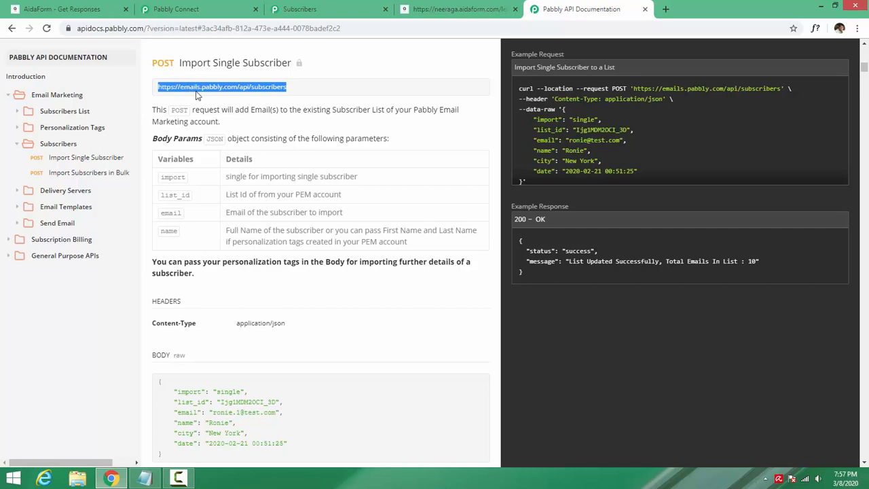
right_click(254, 87)
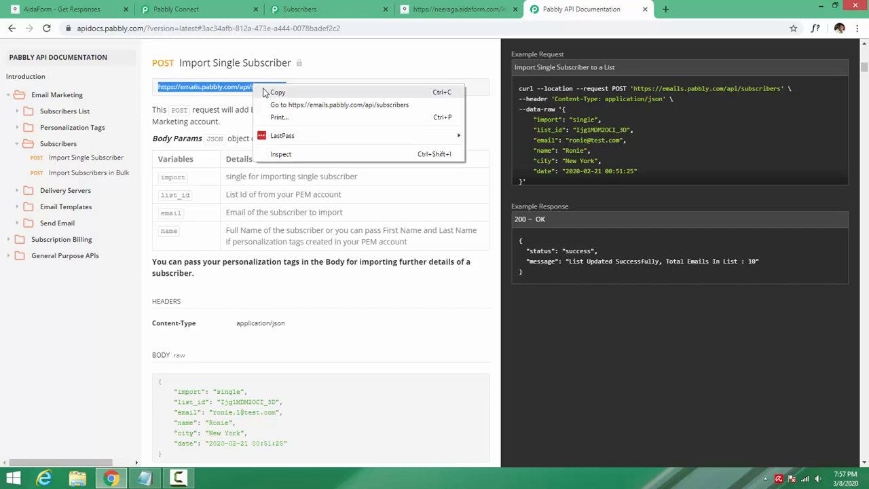
click(268, 91)
click(204, 9)
scroll(473, 333, down, 1)
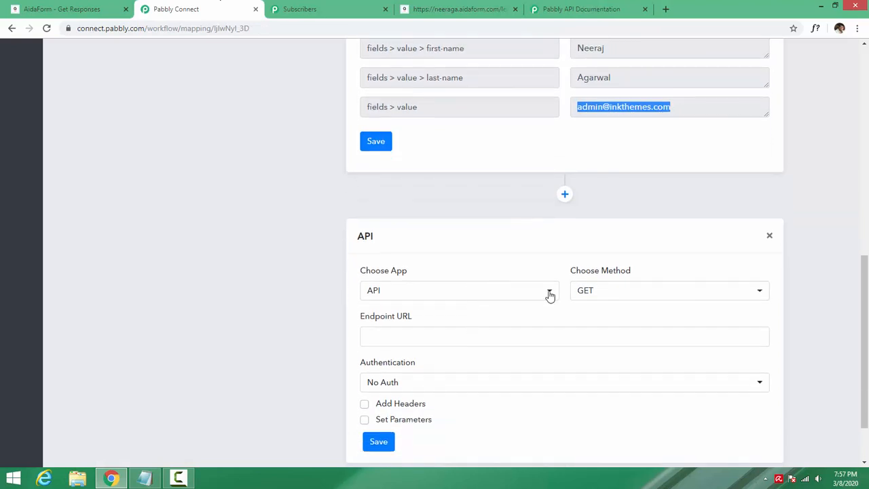
click(582, 290)
click(604, 362)
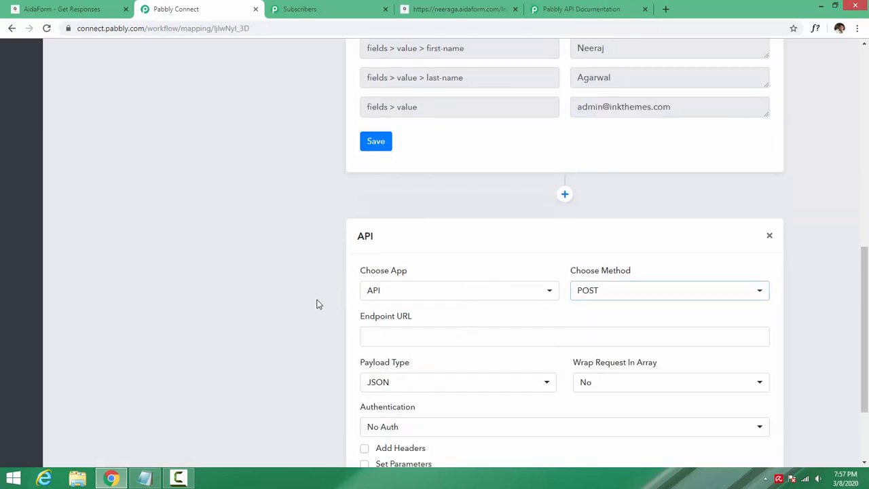
scroll(318, 303, down, 2)
click(387, 228)
key(ctrl+v)
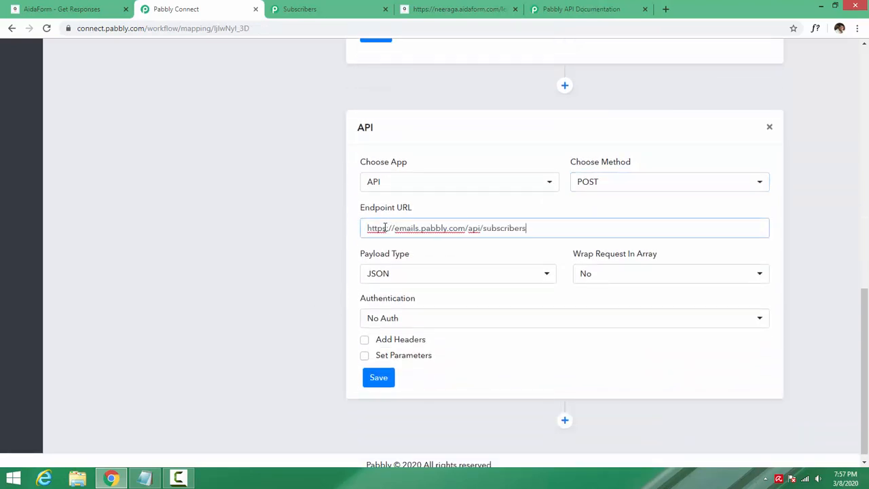
- Move the API Documentation tab next to the Pabbly Connect tab
click(299, 9)
click(459, 9)
click(598, 9)
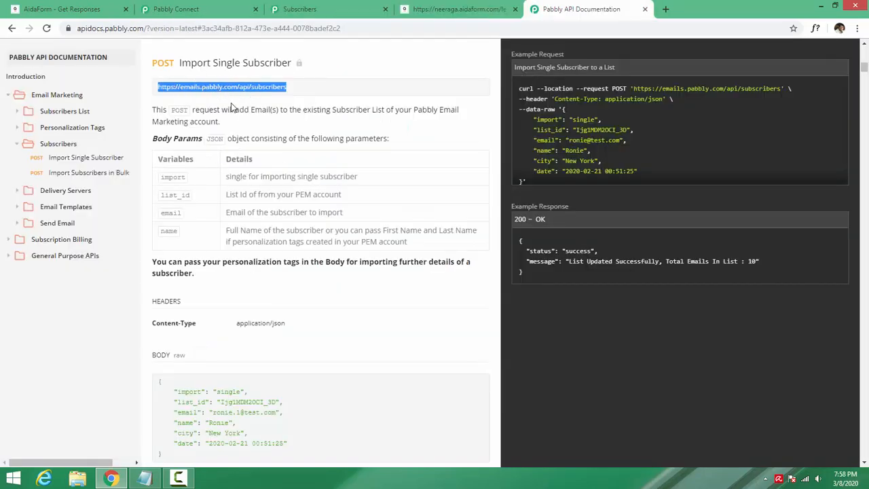
scroll(231, 108, down, 1)
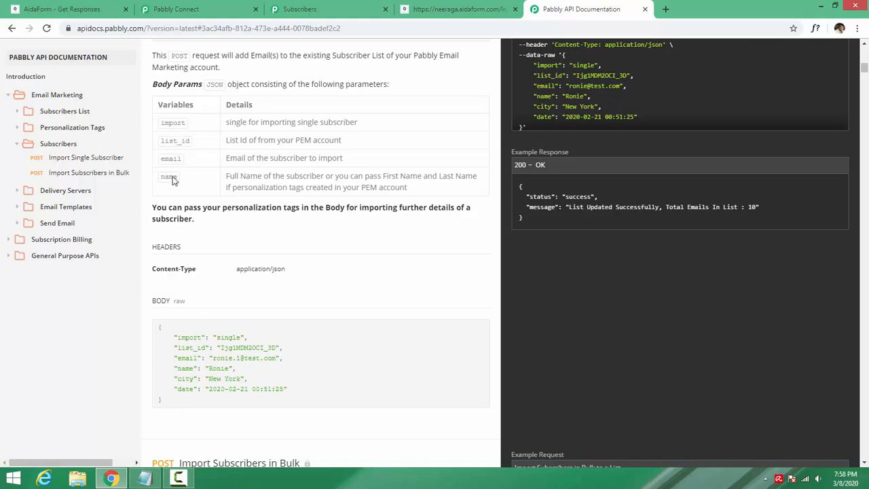
click(192, 6)
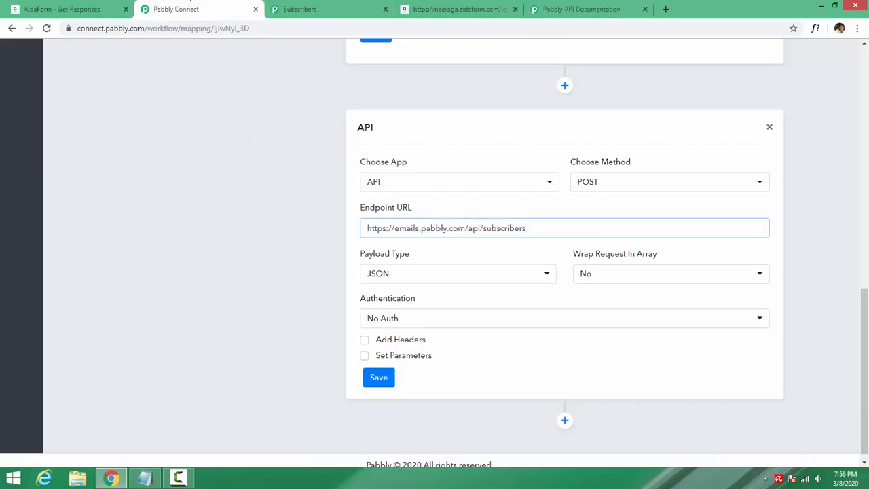
scroll(190, 175, down, 1)
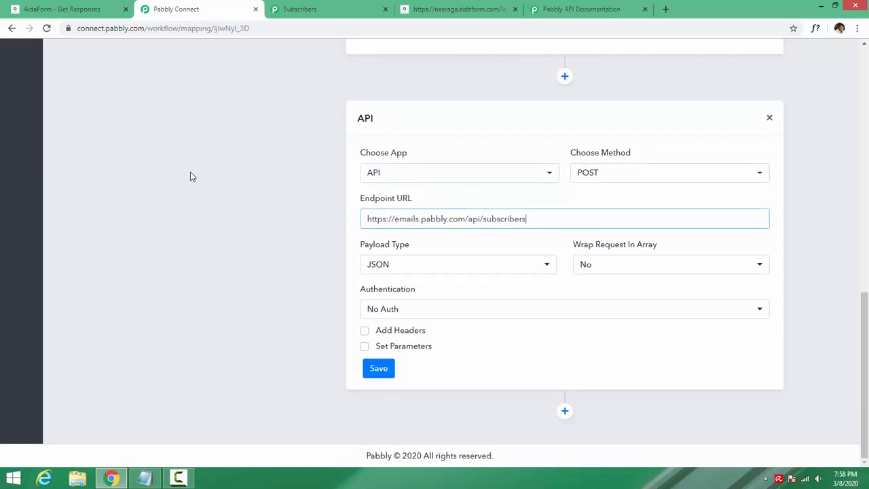
key(ctrl+Tab)
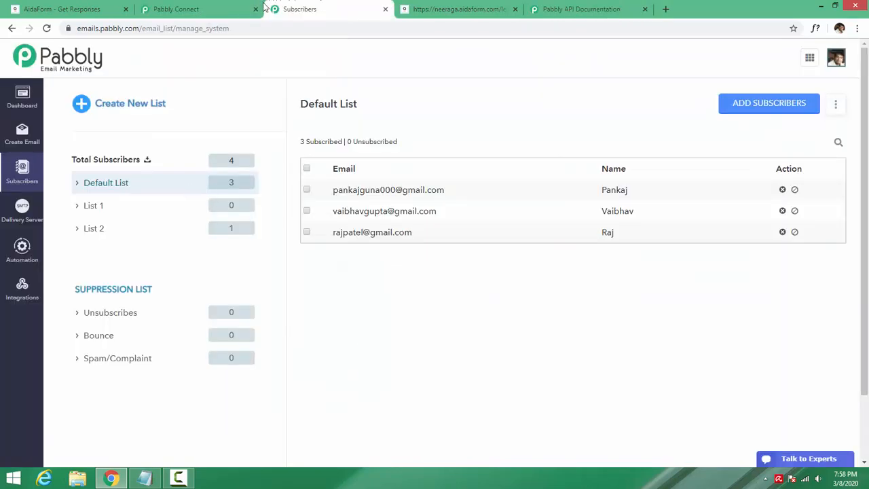
click(183, 3)
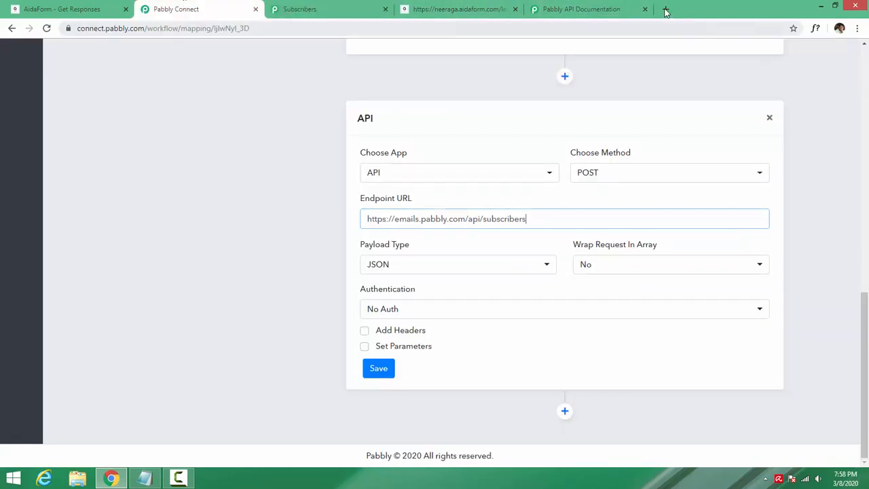
drag(597, 5, 339, 5)
click(197, 8)
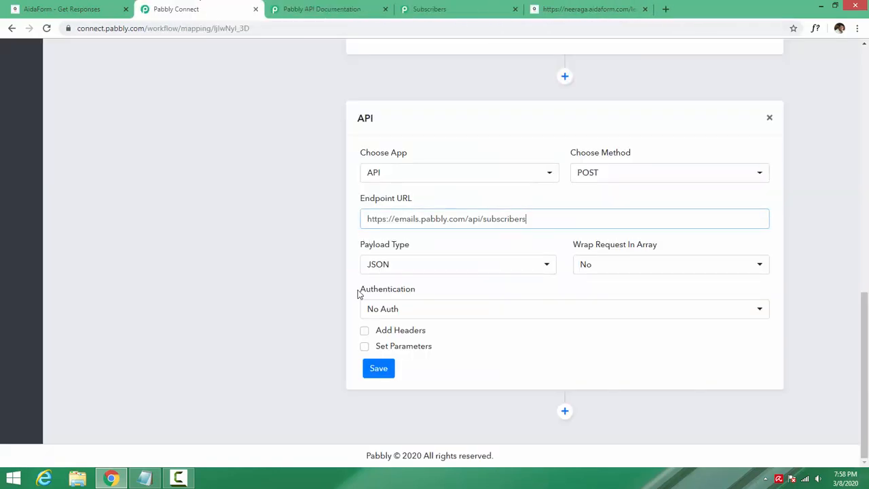
- Turn on Set Parameters for the API step and add four parameter rows
click(364, 347)
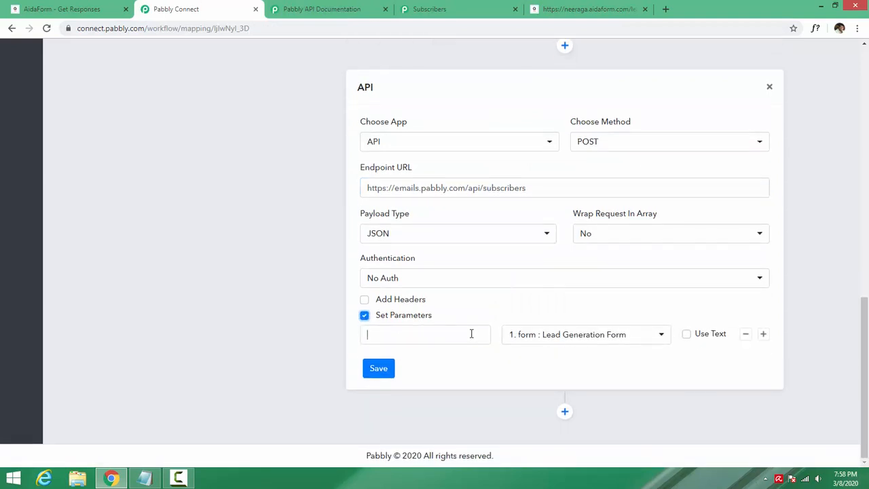
click(471, 334)
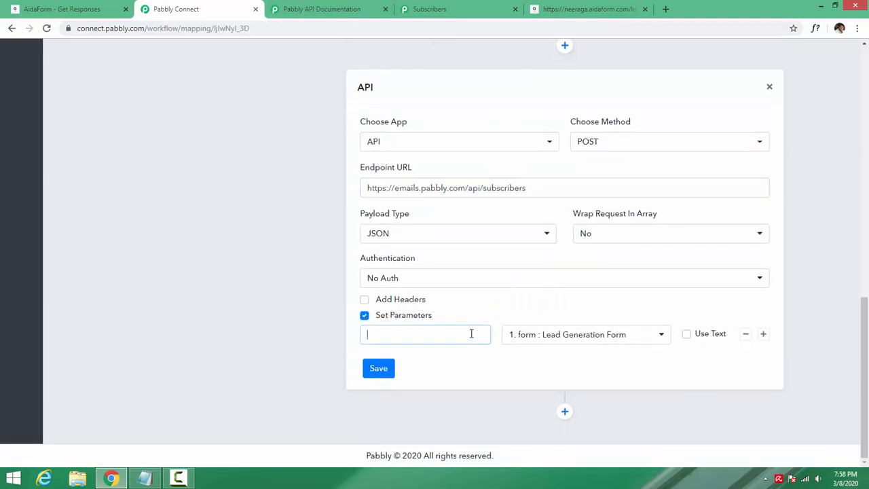
click(763, 335)
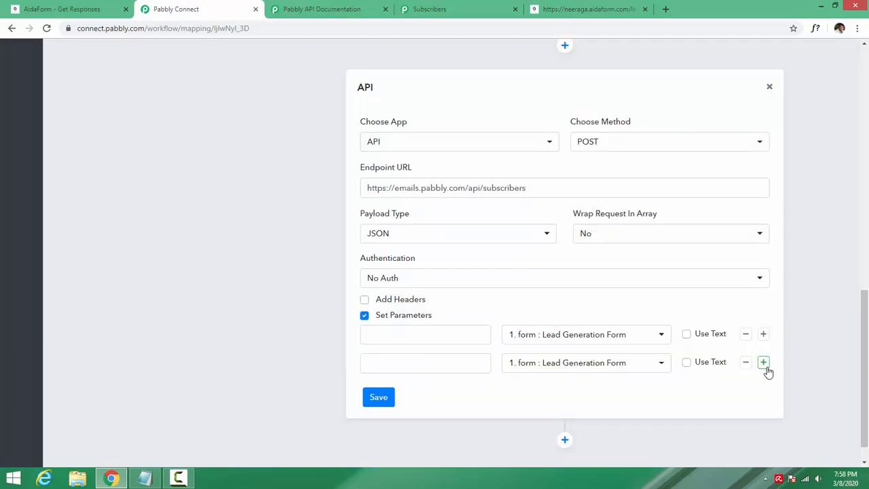
click(764, 363)
click(765, 392)
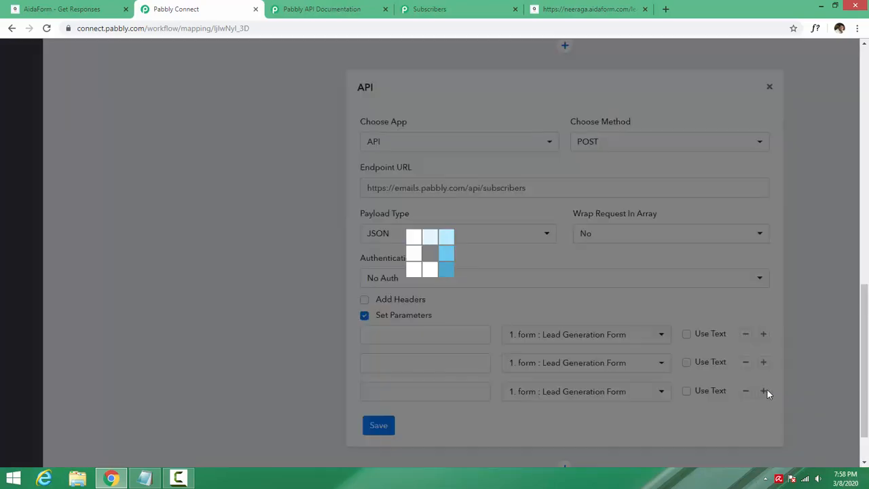
scroll(494, 367, down, 1)
- Fill the first two parameter names with import and list_id from the docs
click(312, 10)
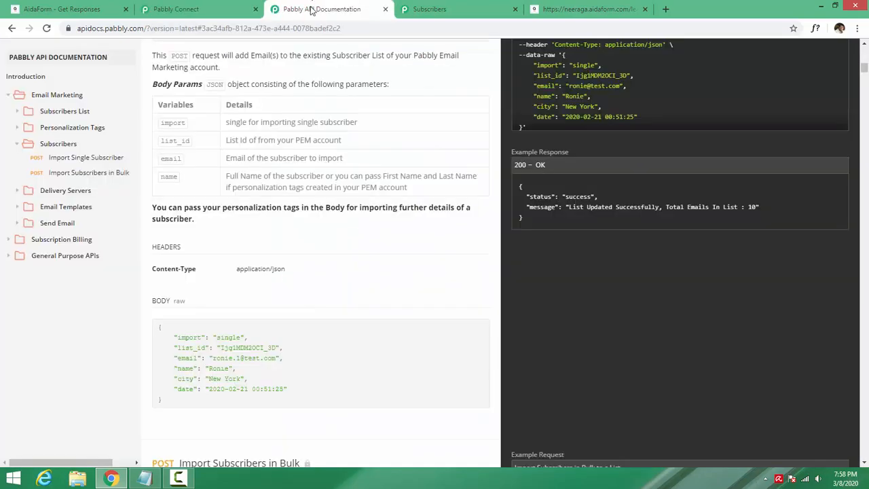
double_click(182, 124)
key(ctrl+c)
click(216, 7)
click(398, 278)
key(ctrl+v)
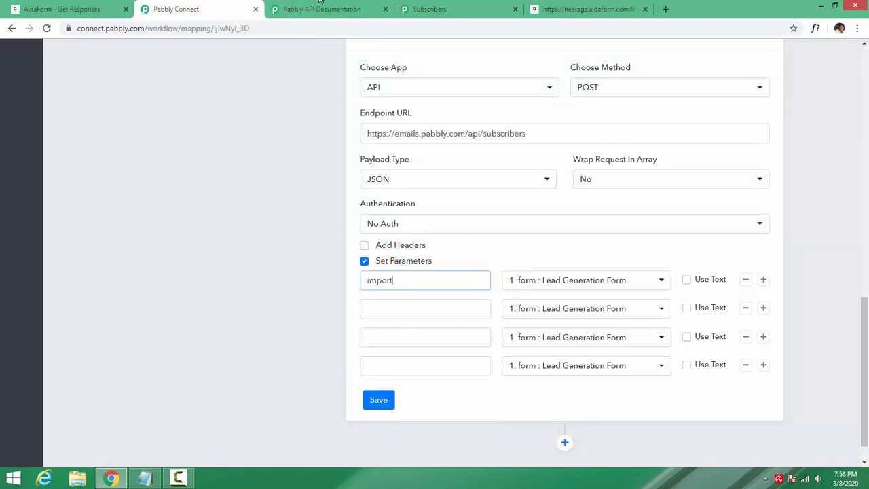
click(319, 8)
double_click(180, 141)
click(197, 8)
key(ctrl+v)
- Fill the third and fourth parameter names with email and name from the docs
click(300, 7)
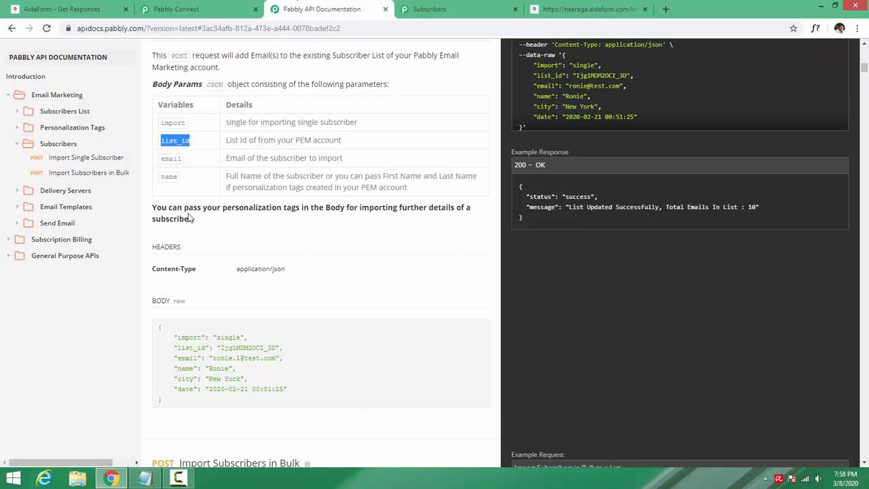
double_click(171, 158)
key(ctrl+c)
click(180, 8)
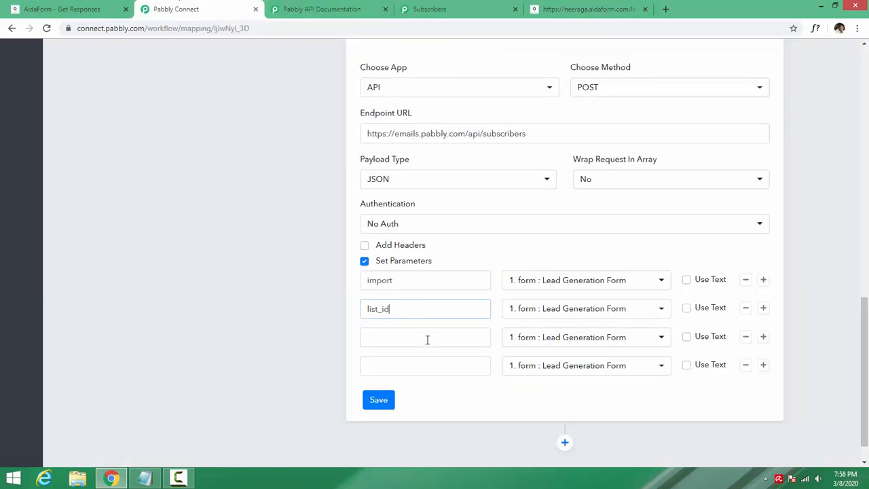
click(410, 338)
key(ctrl+v)
click(324, 9)
double_click(168, 176)
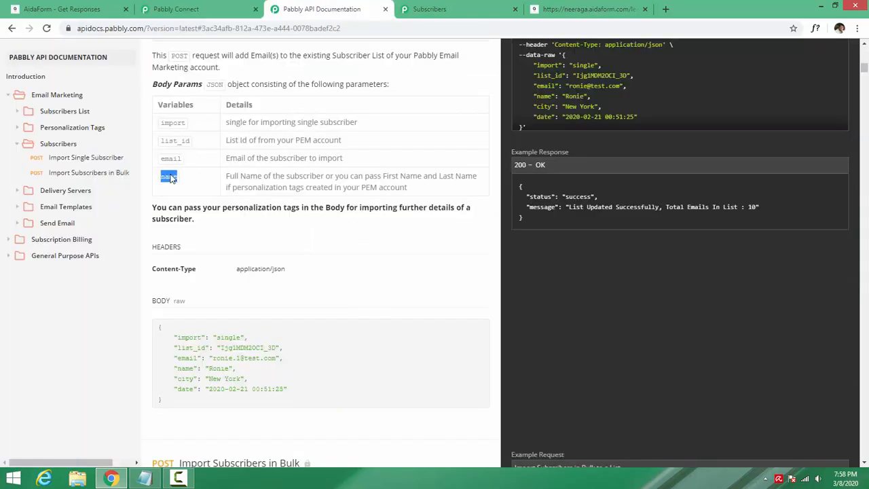
key(ctrl+c)
click(207, 8)
click(398, 360)
key(ctrl+v)
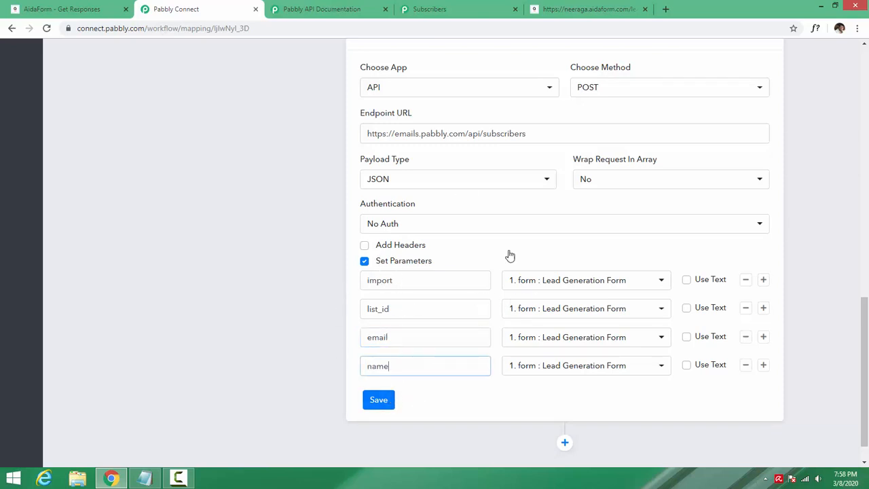
- Give the import parameter the plain-text value single
click(345, 10)
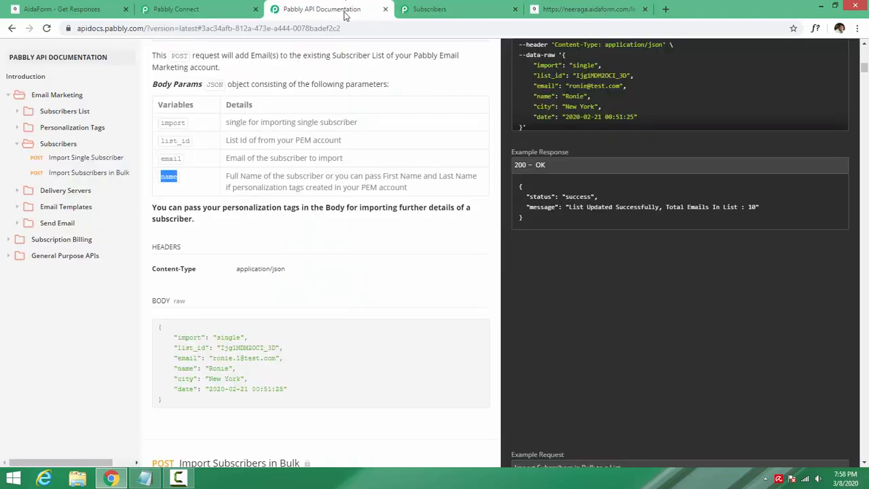
click(249, 123)
double_click(588, 67)
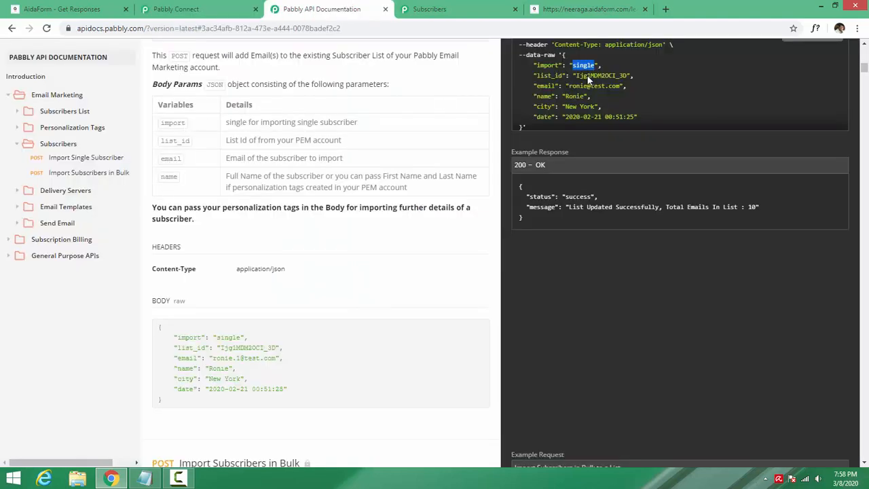
key(ctrl+shift+Tab)
click(550, 283)
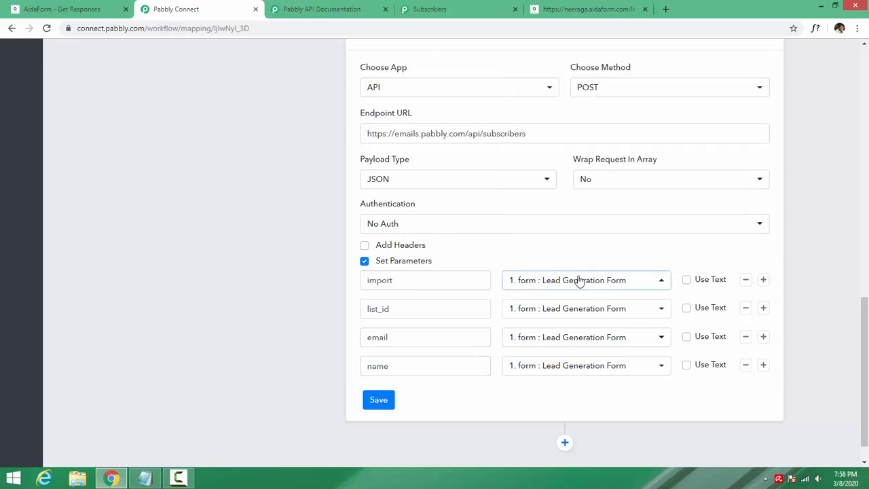
click(685, 280)
click(586, 280)
key(ctrl+v)
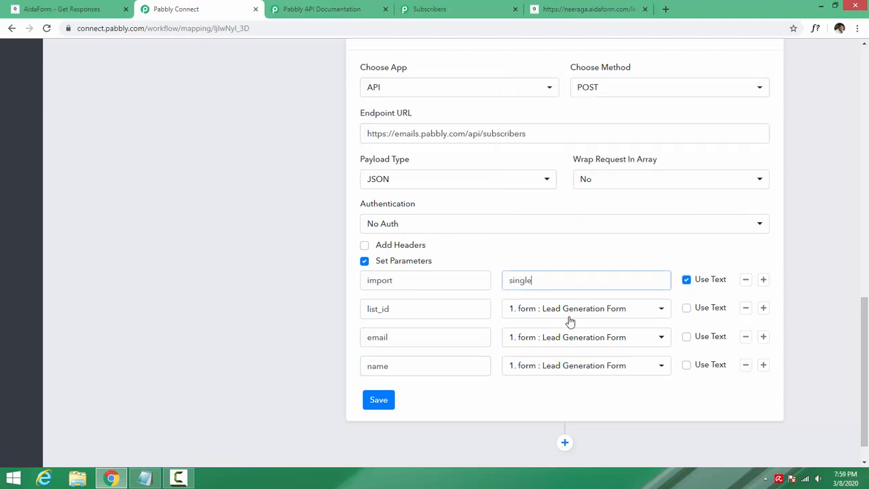
- Copy the Default List's ID from the saved notes
click(446, 7)
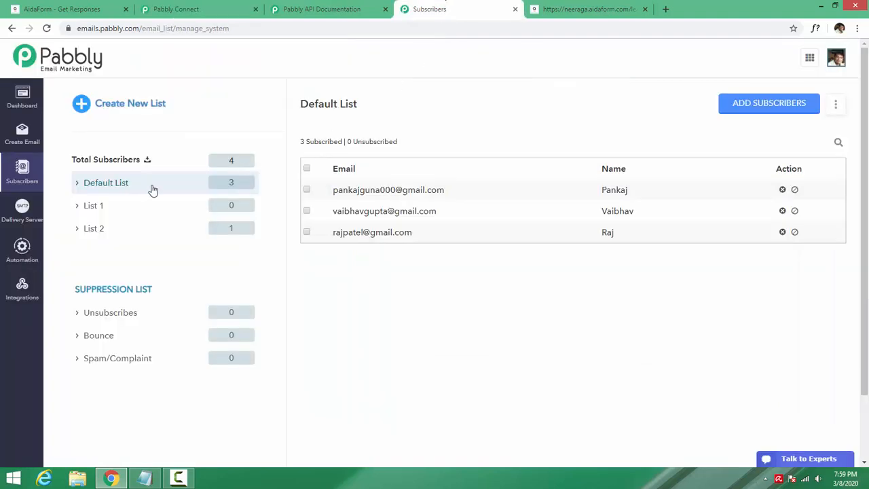
right_click(110, 185)
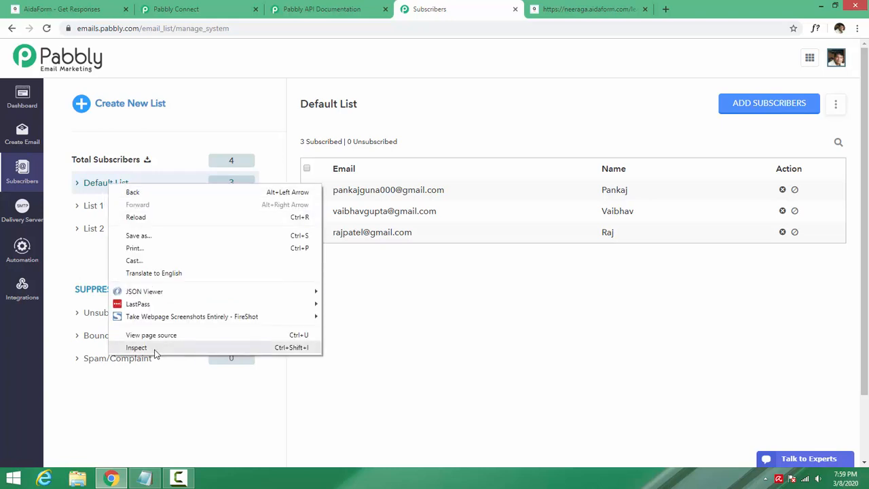
click(154, 415)
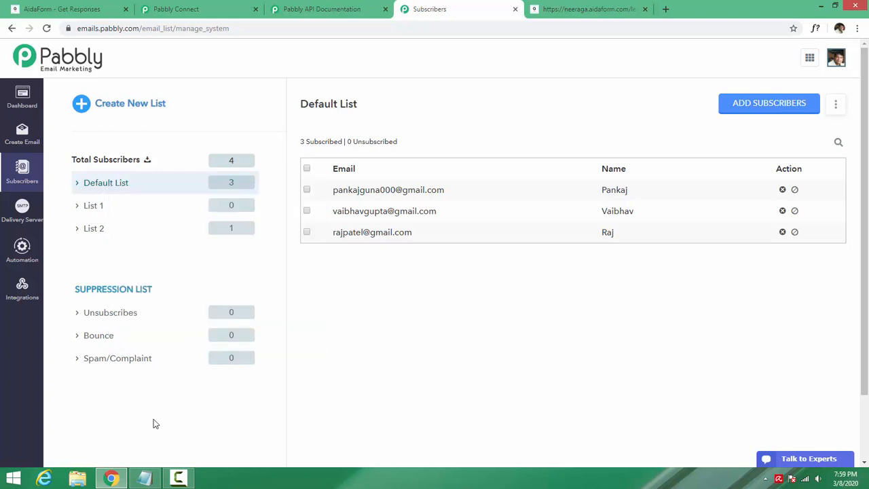
click(143, 481)
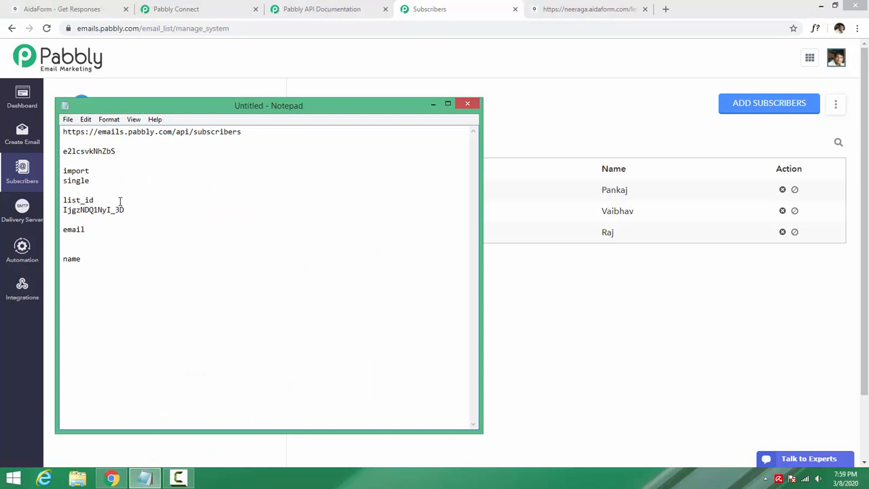
drag(127, 209, 57, 211)
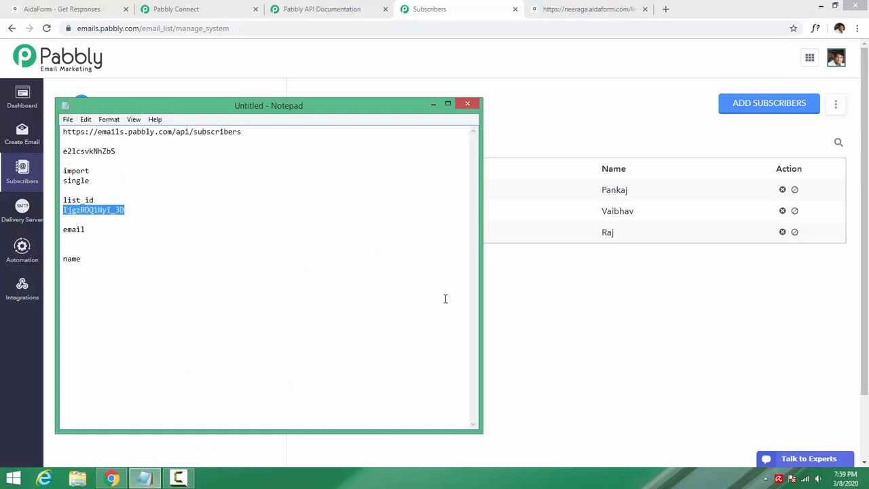
- Switch list_id to Use Text and paste the copied list ID as its value
click(550, 332)
click(209, 12)
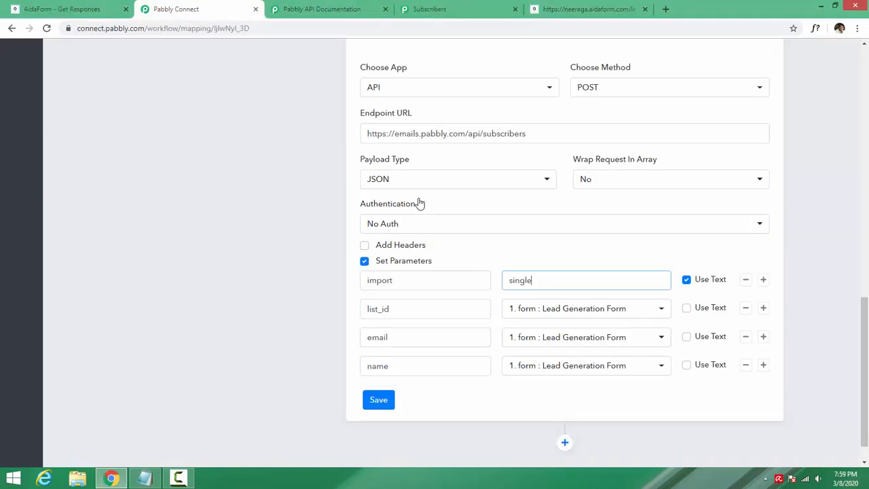
click(687, 308)
click(606, 301)
key(ctrl+v)
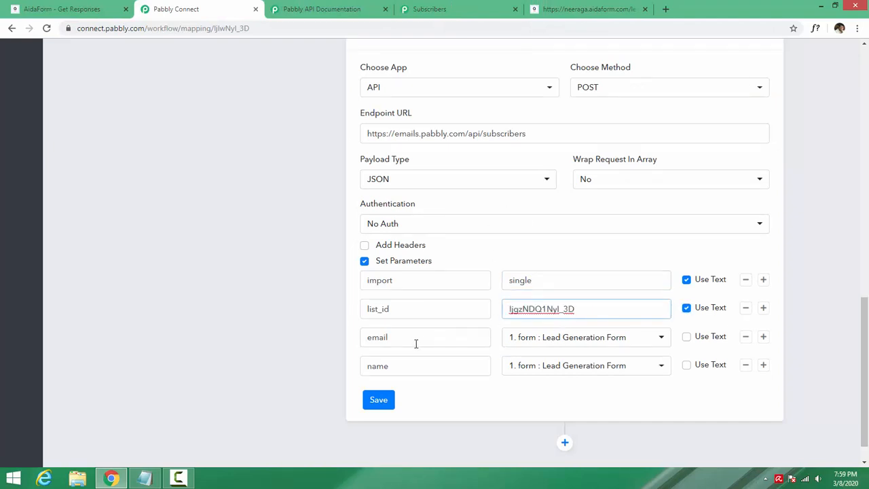
scroll(425, 287, up, 1)
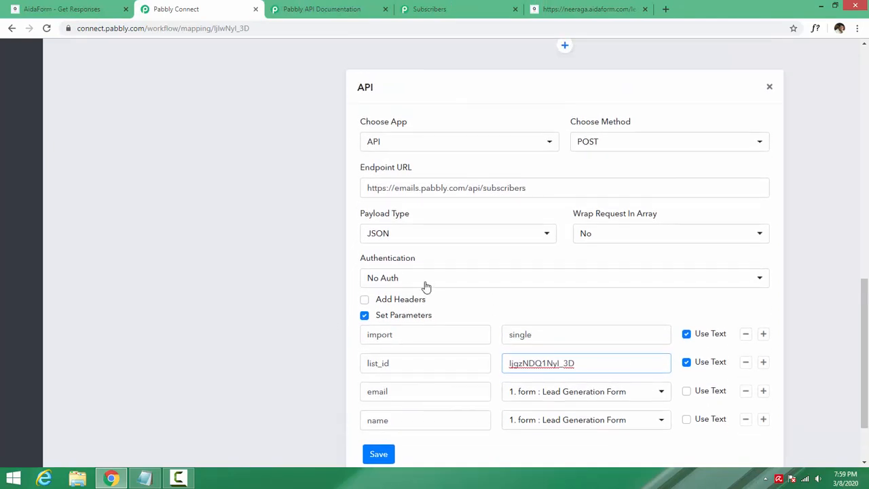
drag(866, 273, 865, 252)
scroll(682, 273, up, 3)
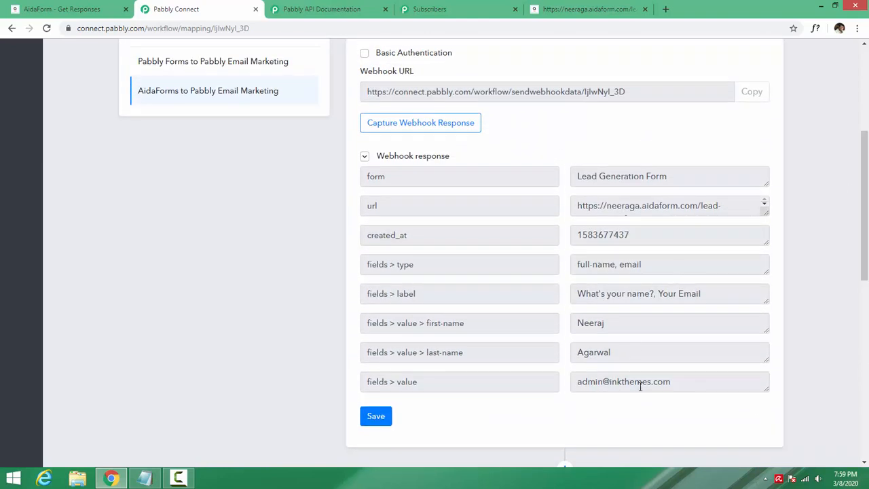
- Map email to the 'fields value' email option and name to 'fields value first-name'
drag(419, 382, 364, 382)
click(406, 385)
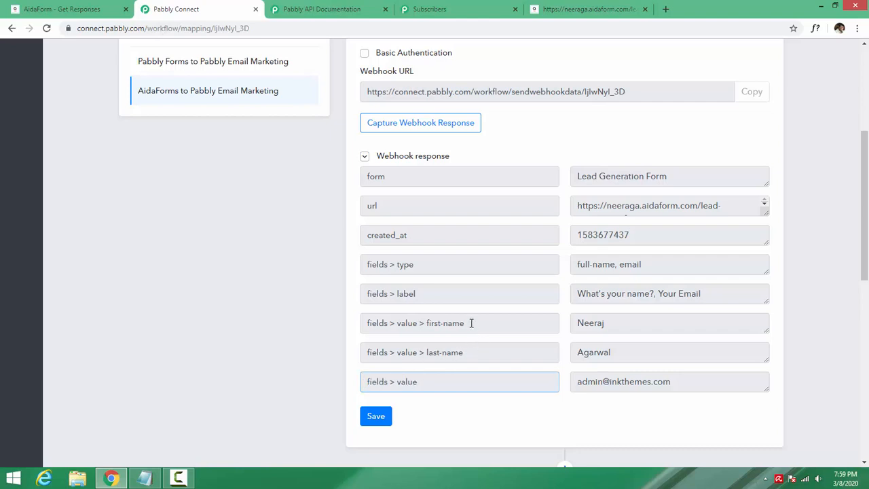
drag(471, 324, 366, 323)
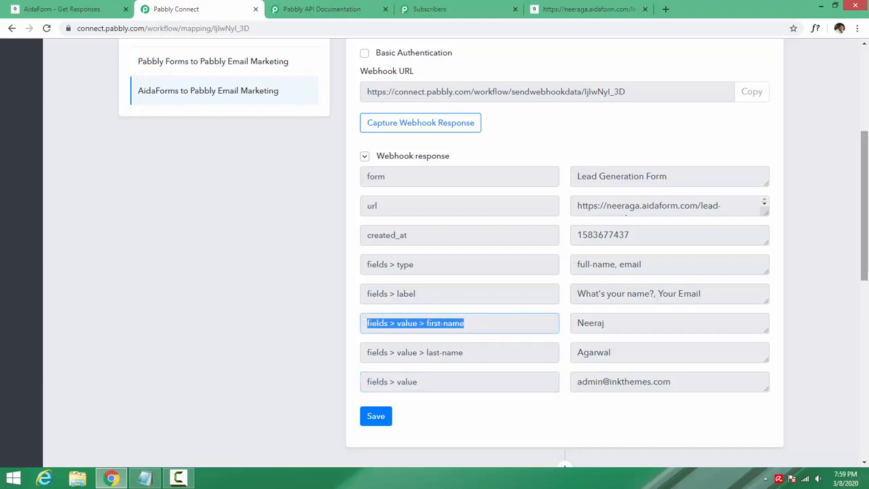
scroll(780, 309, down, 10)
click(592, 307)
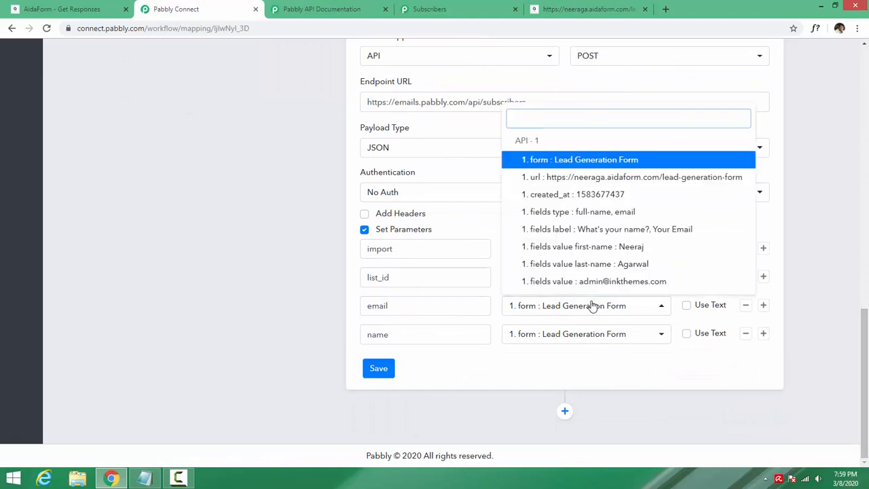
click(557, 305)
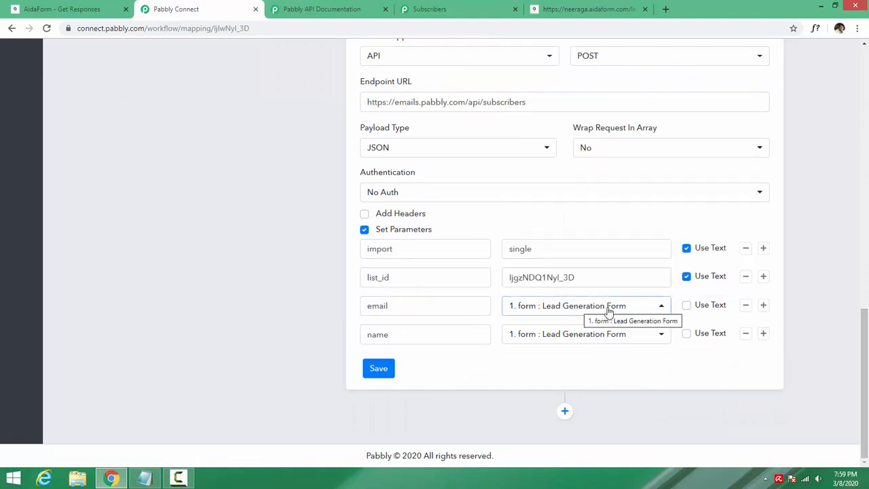
click(649, 306)
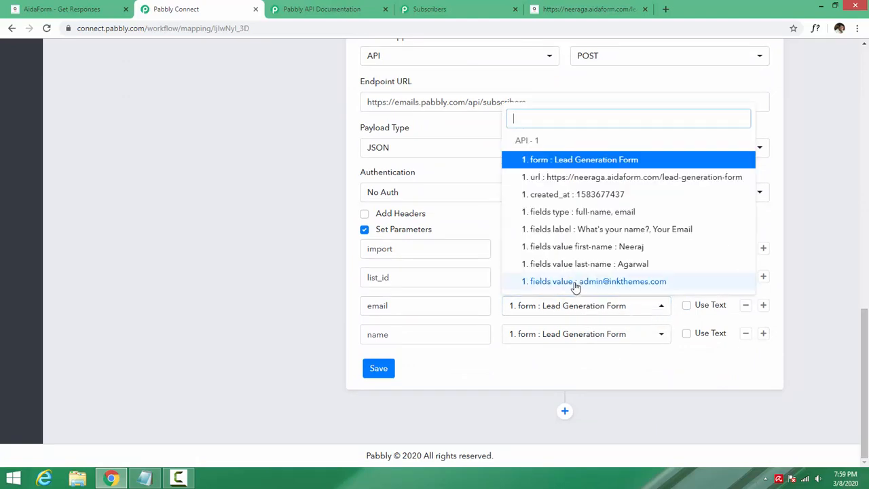
click(625, 285)
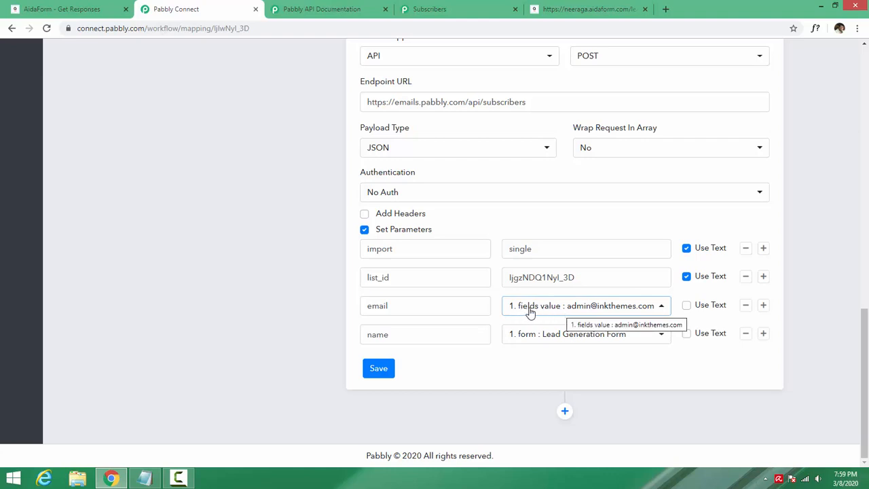
click(554, 338)
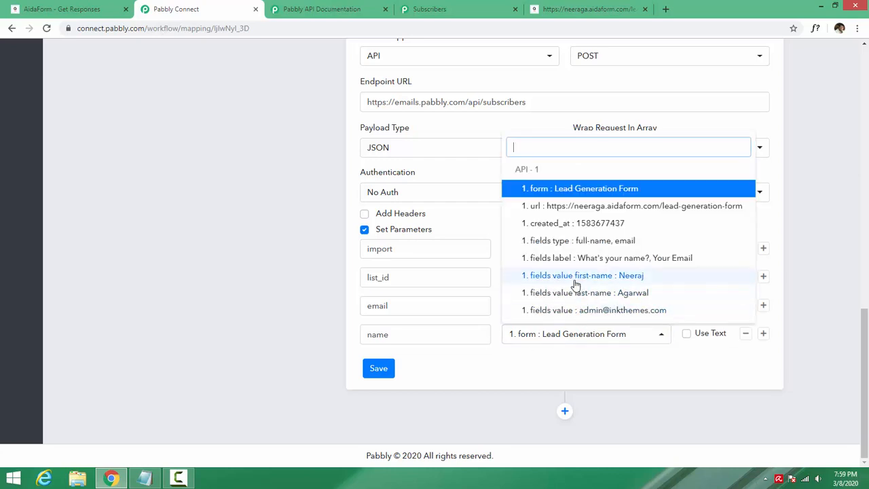
click(629, 280)
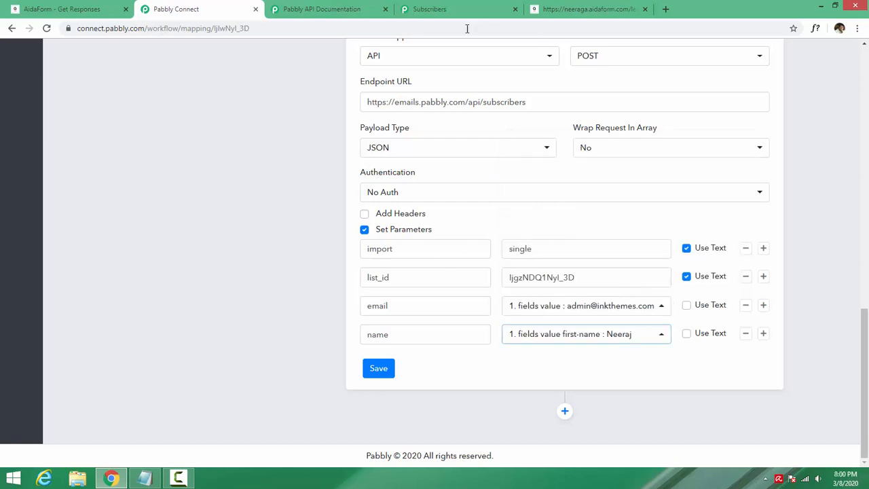
click(402, 249)
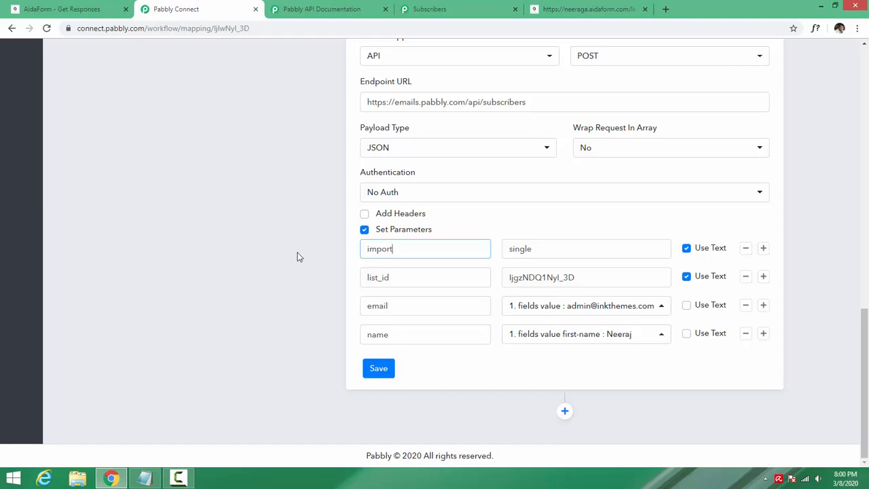
click(309, 8)
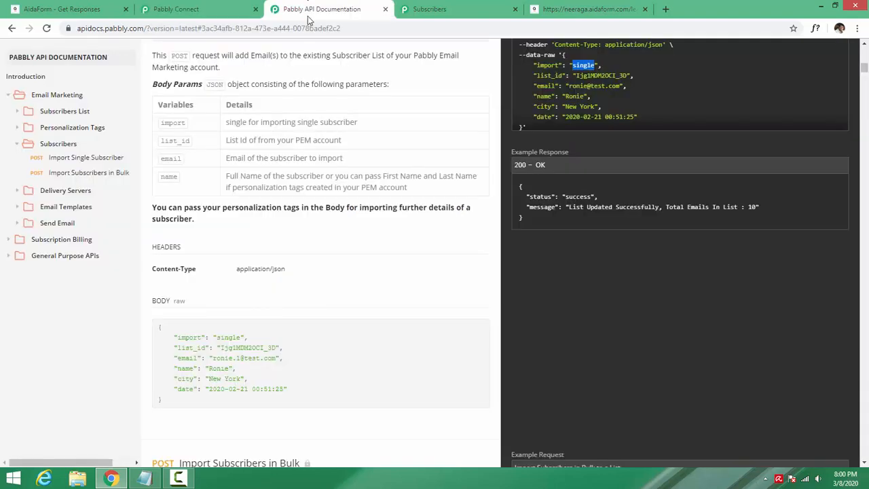
scroll(291, 275, up, 1)
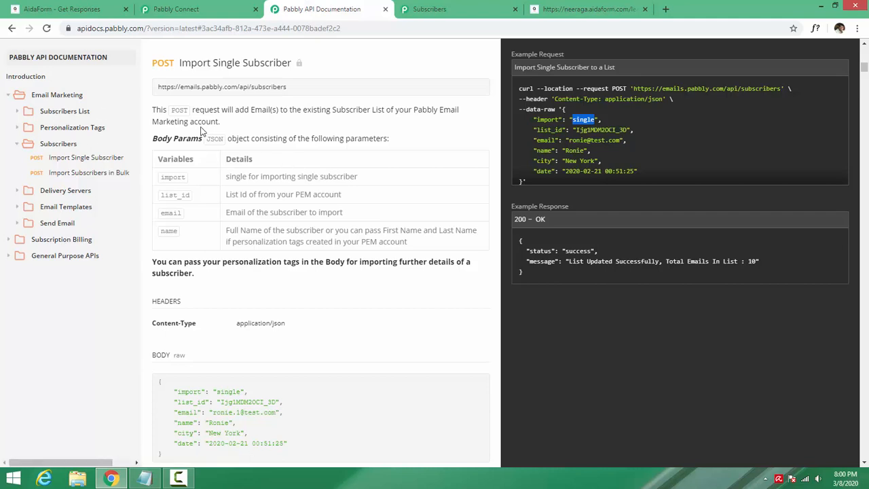
click(167, 3)
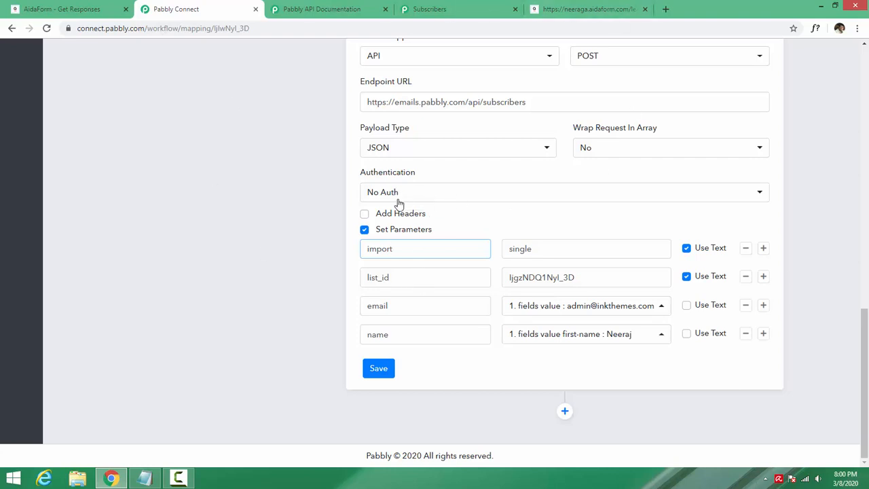
click(299, 8)
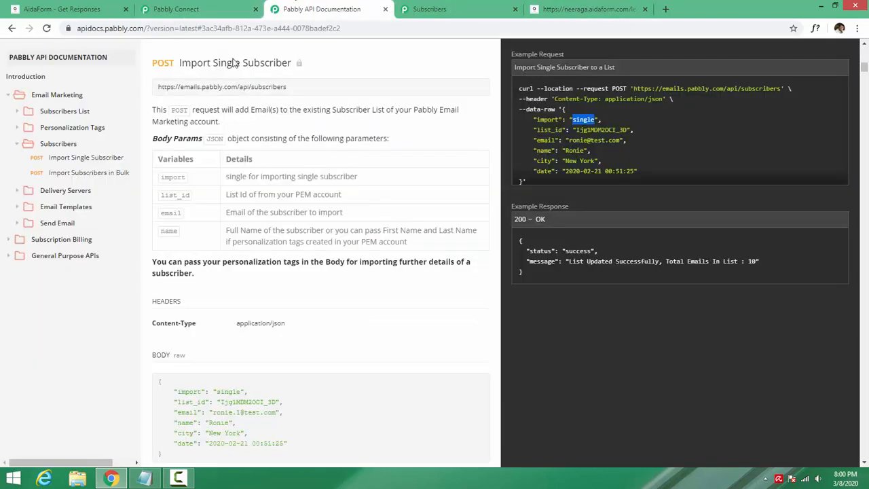
click(47, 97)
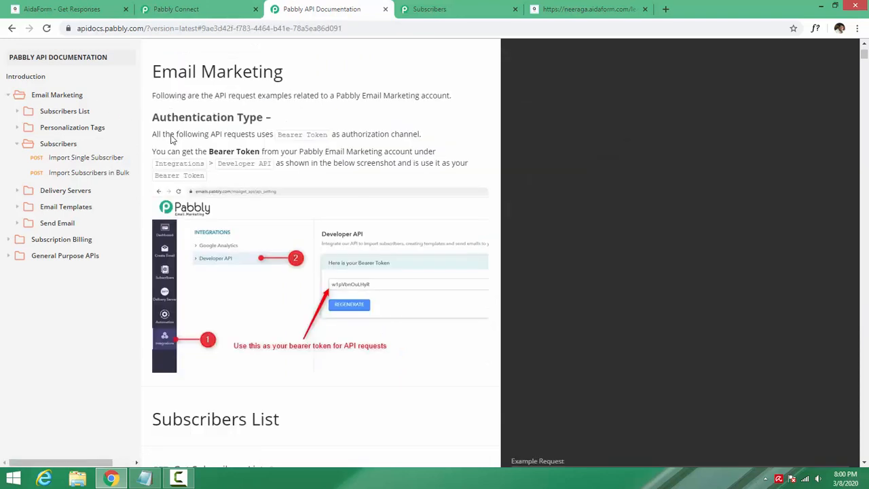
drag(275, 135, 313, 137)
click(315, 136)
key(ctrl+shift+Tab)
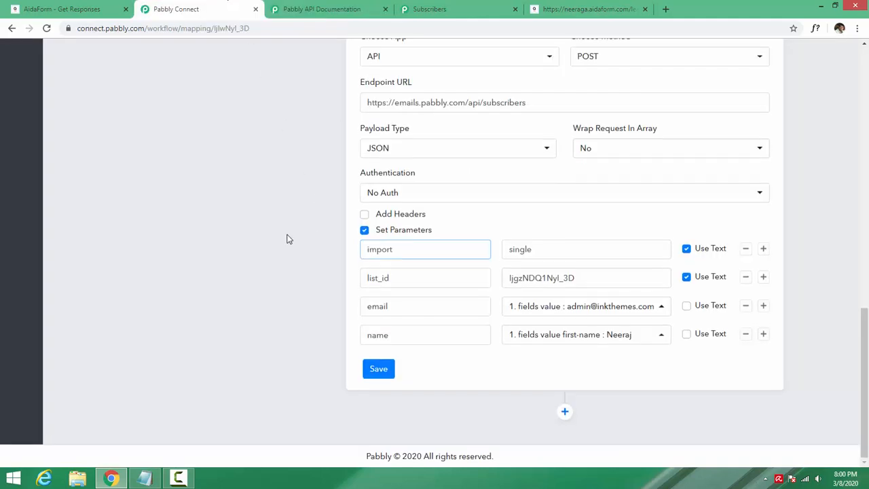
scroll(287, 239, up, 3)
scroll(287, 238, up, 10)
scroll(287, 238, down, 11)
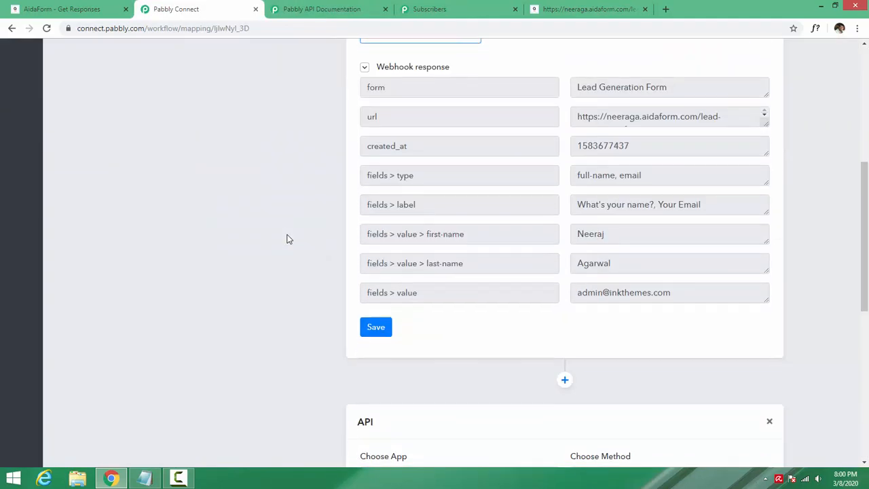
- Reveal and copy the Bearer Token from Email Marketing's Integrations > Developer API page
drag(432, 2, 345, 15)
click(34, 299)
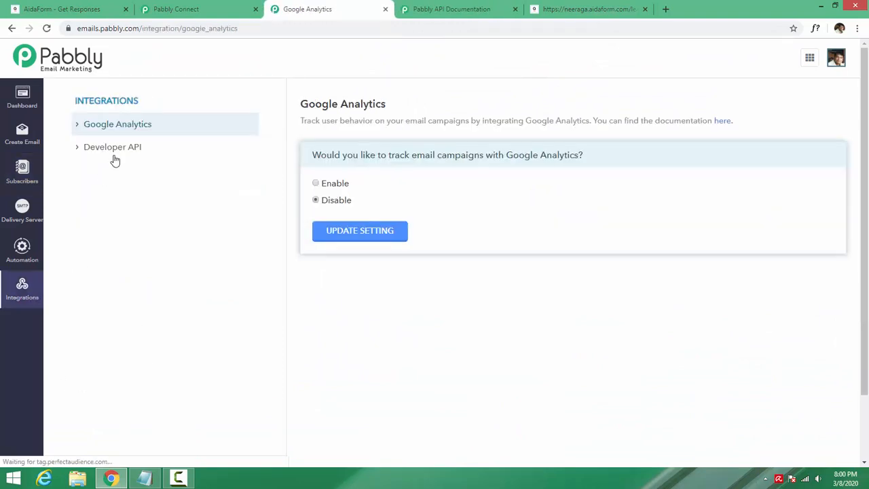
click(116, 151)
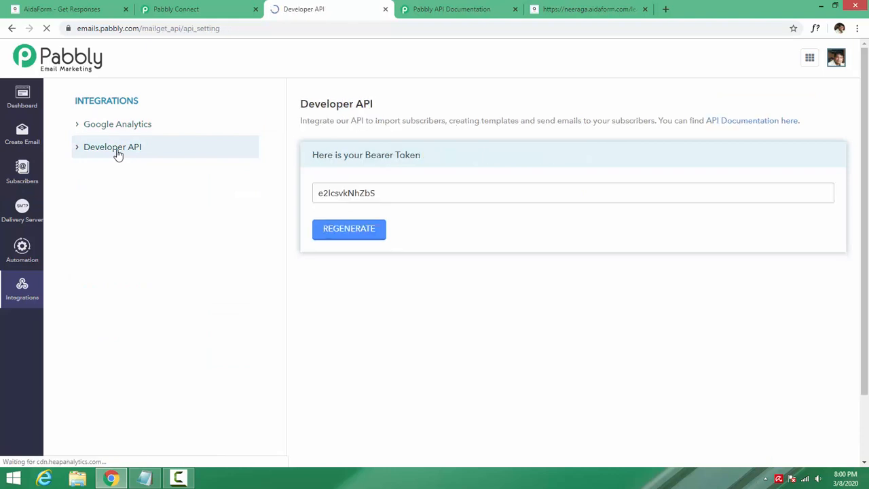
drag(383, 197, 289, 193)
key(ctrl+c)
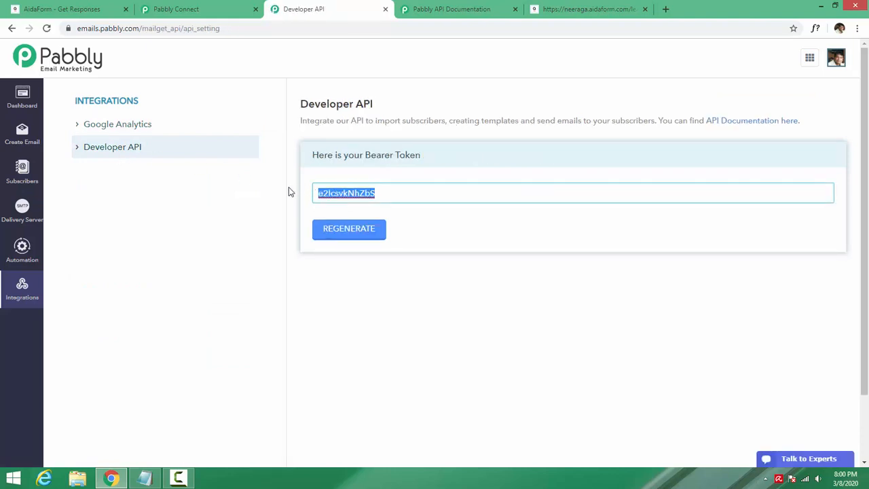
click(22, 170)
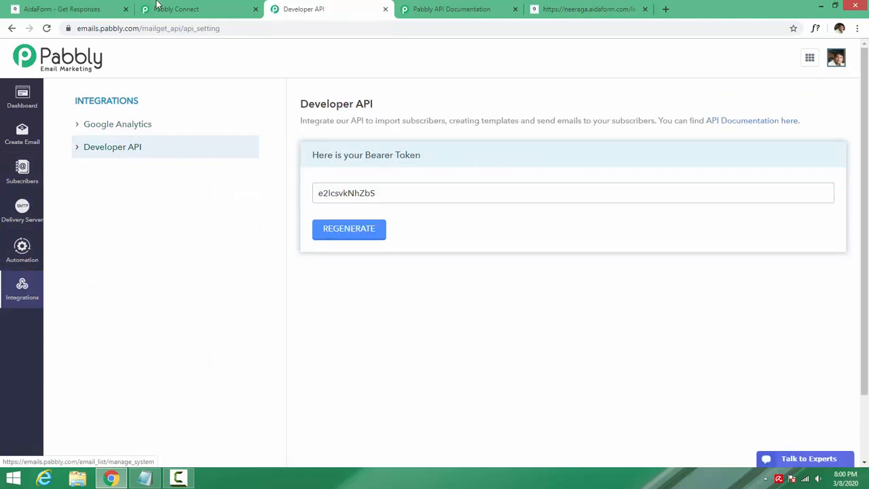
click(175, 9)
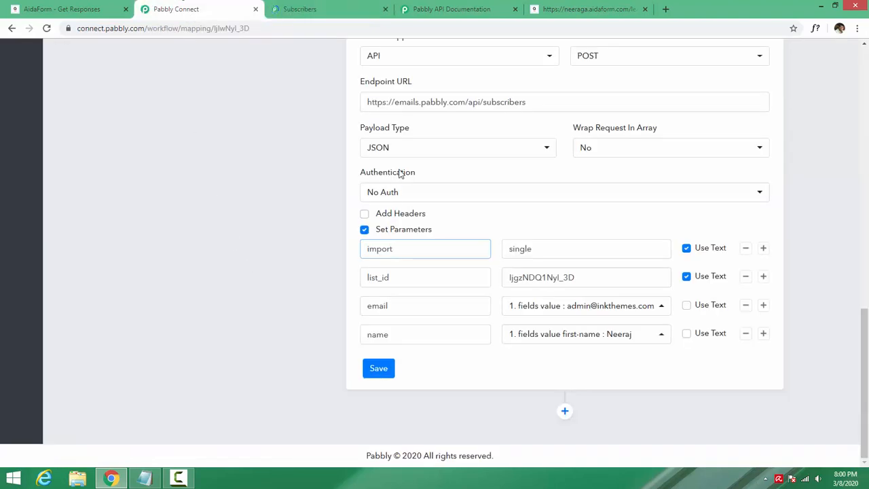
- Set Bearer Token authentication with the copied token and save the API step
click(384, 195)
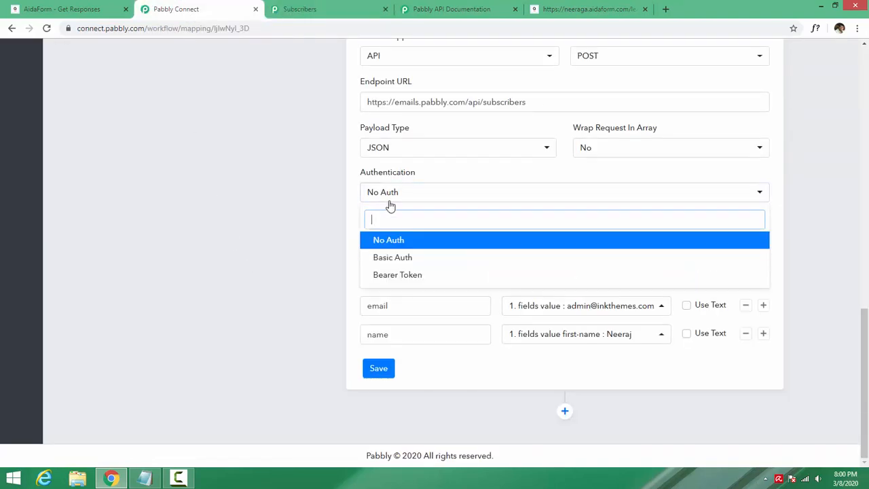
click(398, 277)
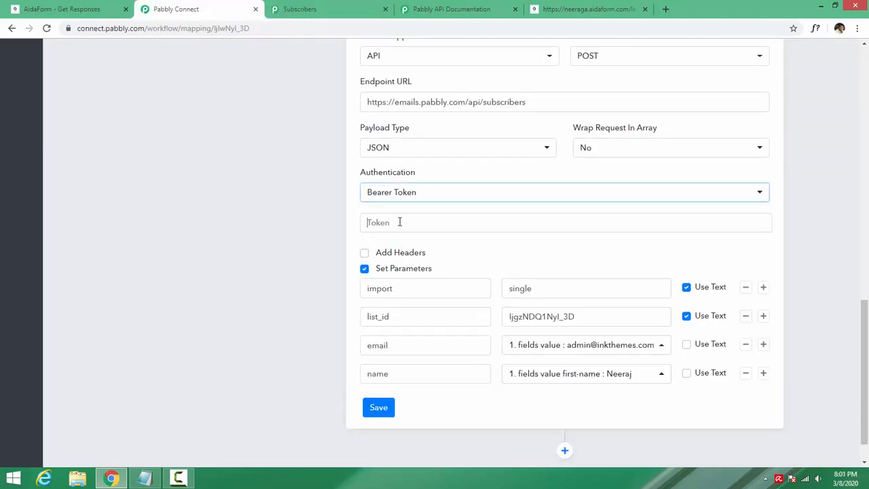
click(399, 222)
key(ctrl+v)
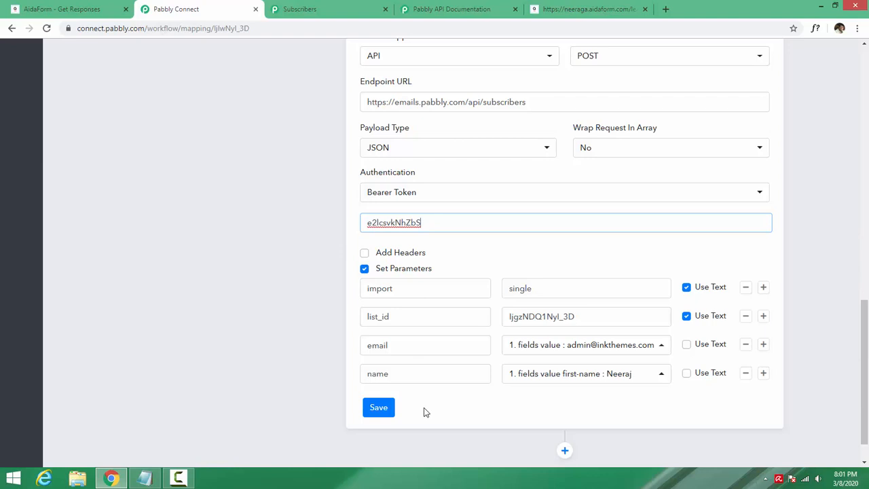
click(382, 414)
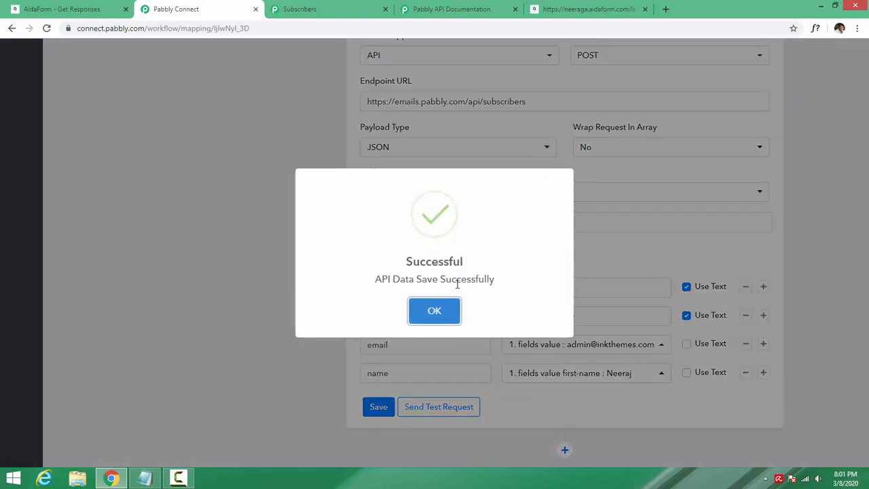
click(446, 313)
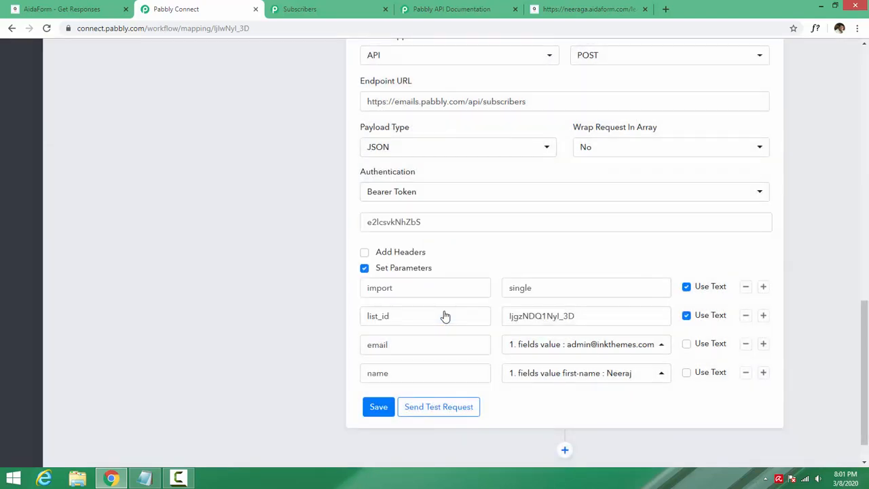
- Send a test request from the API step and review the success response
scroll(260, 312, down, 1)
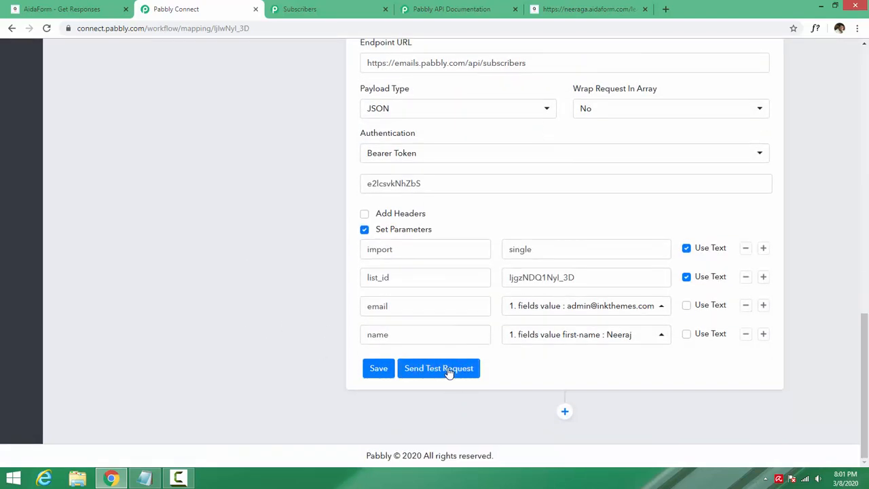
click(310, 12)
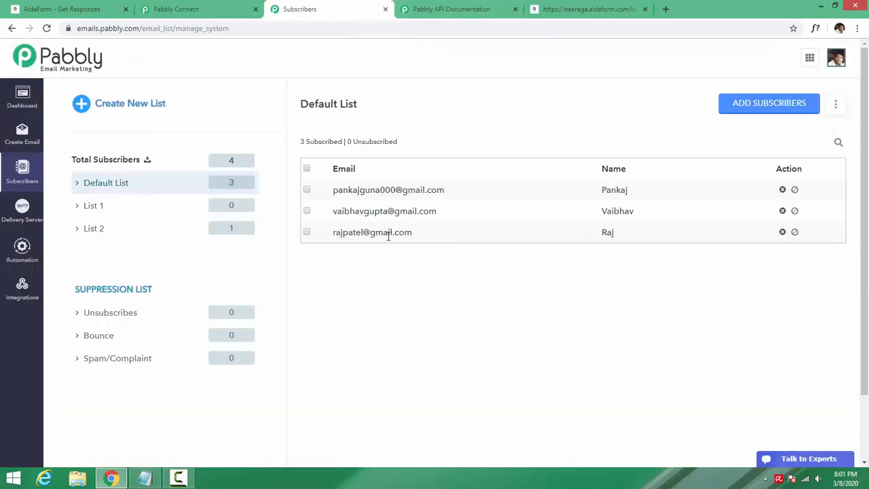
click(197, 6)
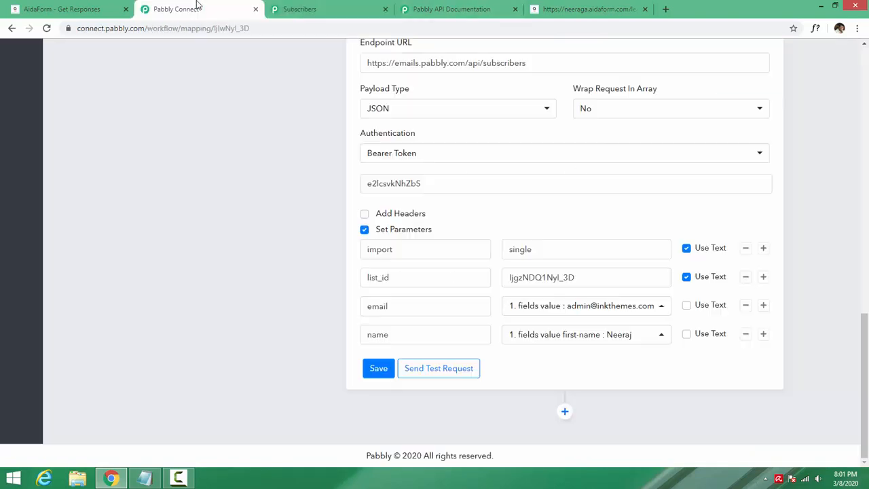
click(444, 376)
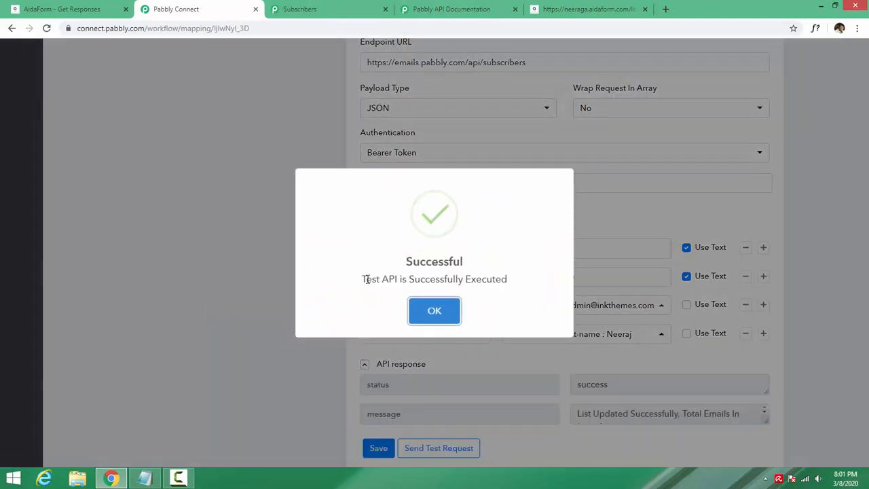
click(434, 311)
drag(601, 413, 675, 413)
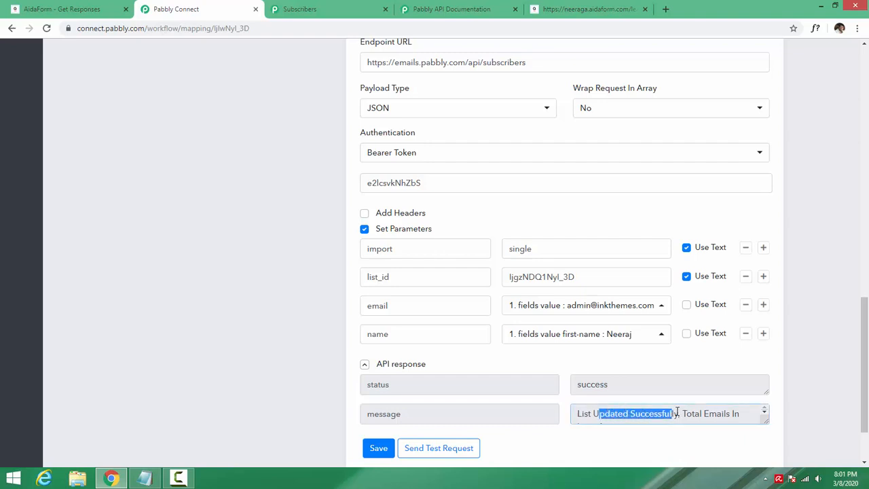
click(696, 411)
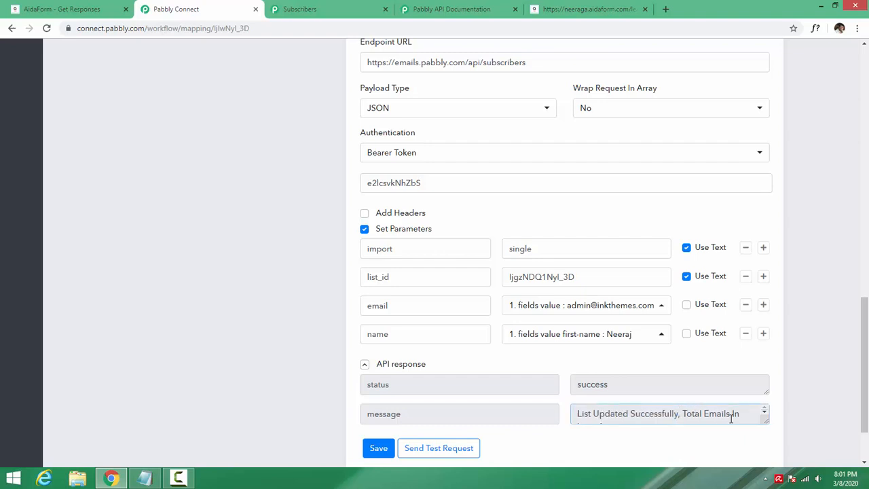
drag(731, 419, 734, 423)
click(622, 371)
- Reload the Default List subscribers and confirm the new subscriber's e-mail and name
click(299, 9)
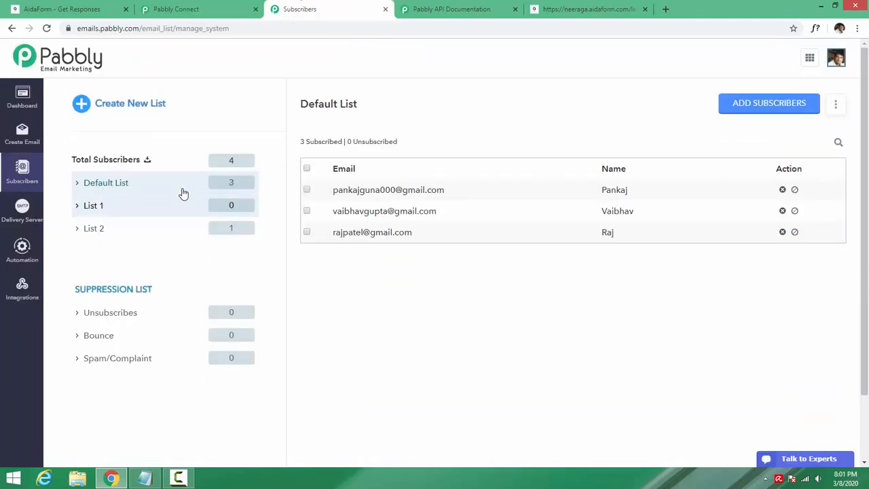
right_click(364, 313)
click(394, 171)
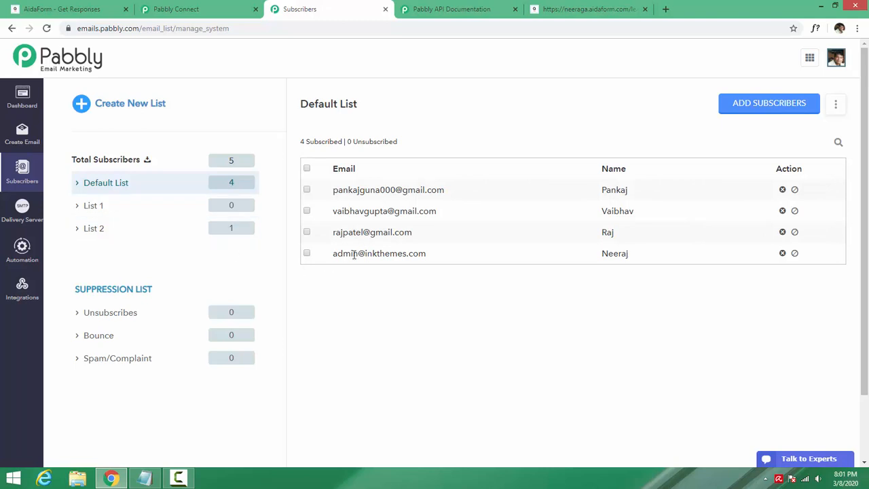
drag(332, 255, 433, 260)
click(471, 297)
drag(660, 262, 601, 261)
click(591, 319)
- Save the tested API step again
click(197, 9)
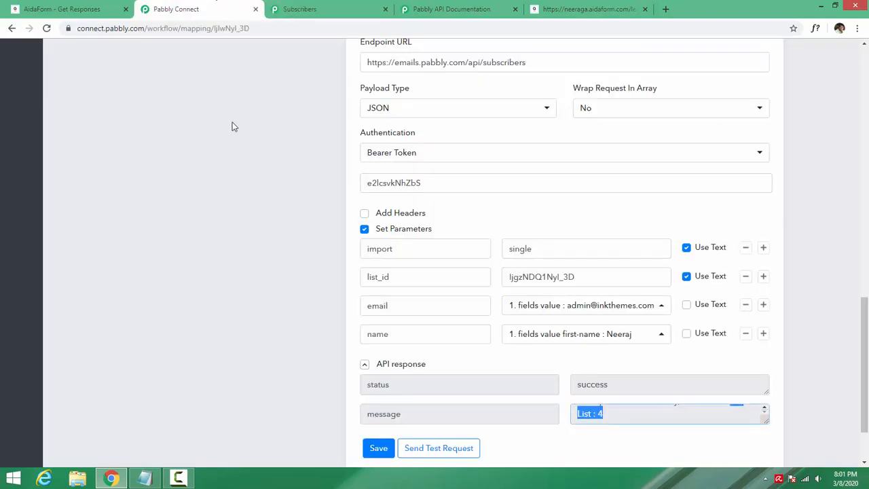
scroll(242, 262, down, 1)
scroll(243, 262, up, 5)
scroll(242, 264, up, 5)
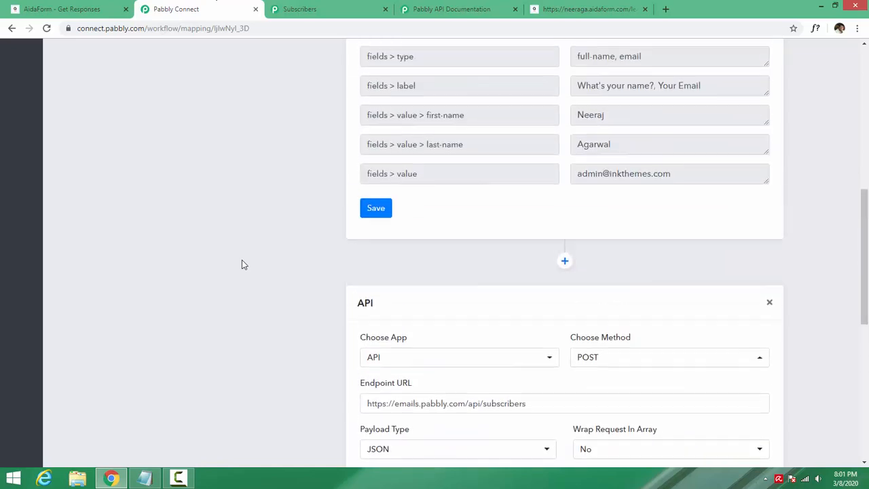
scroll(466, 270, down, 10)
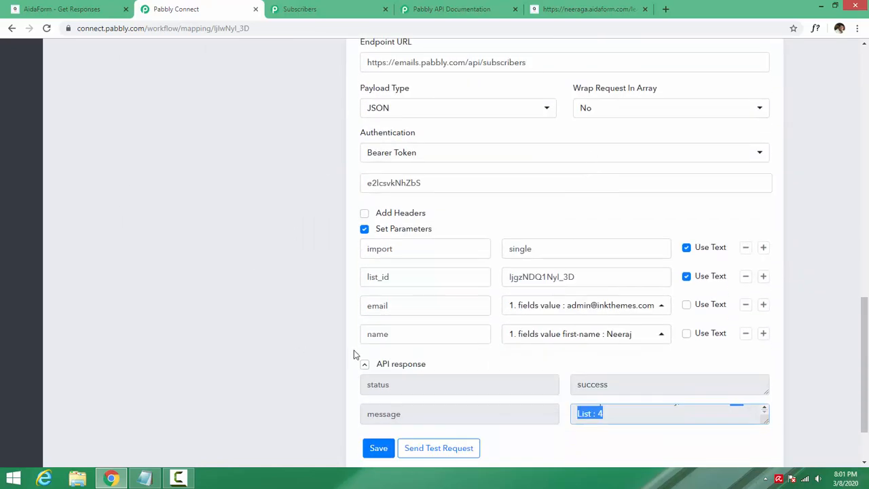
scroll(357, 348, down, 2)
click(381, 369)
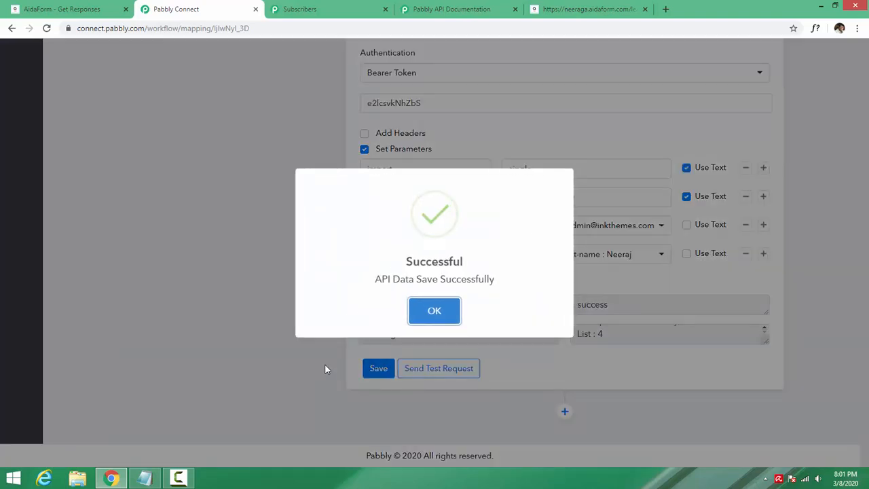
- Confirm the save and review the endpoint URL and import parameter
click(443, 316)
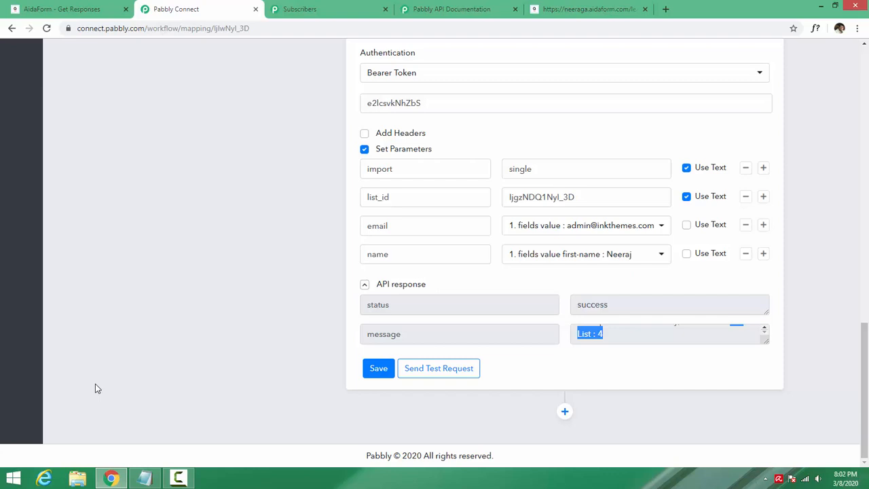
scroll(214, 287, up, 1)
scroll(240, 301, up, 3)
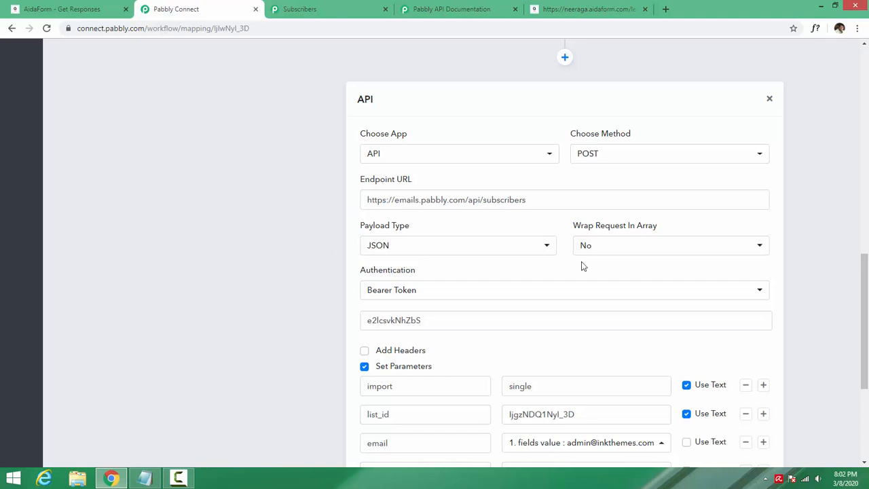
drag(578, 198, 355, 206)
click(237, 258)
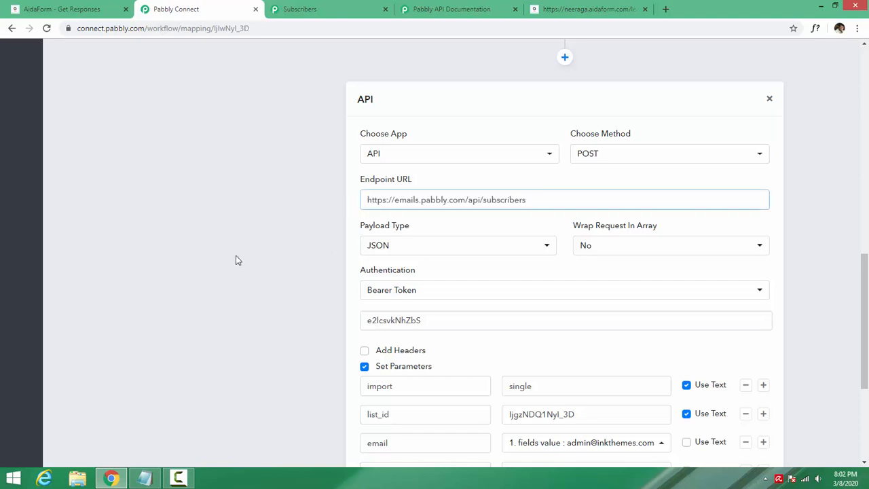
scroll(237, 258, down, 3)
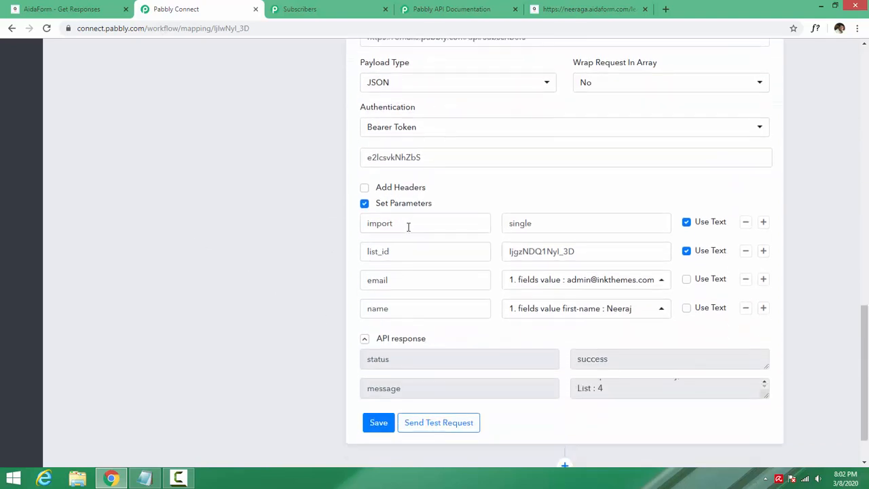
drag(408, 227, 345, 229)
click(273, 272)
- Bring the AidaForm submission page tab beside the Pabbly Connect workflow
scroll(246, 285, up, 2)
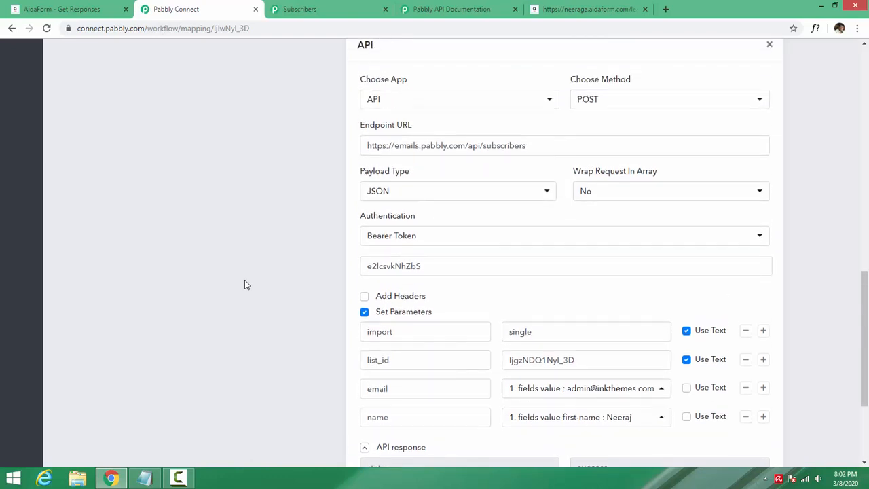
scroll(246, 285, up, 1)
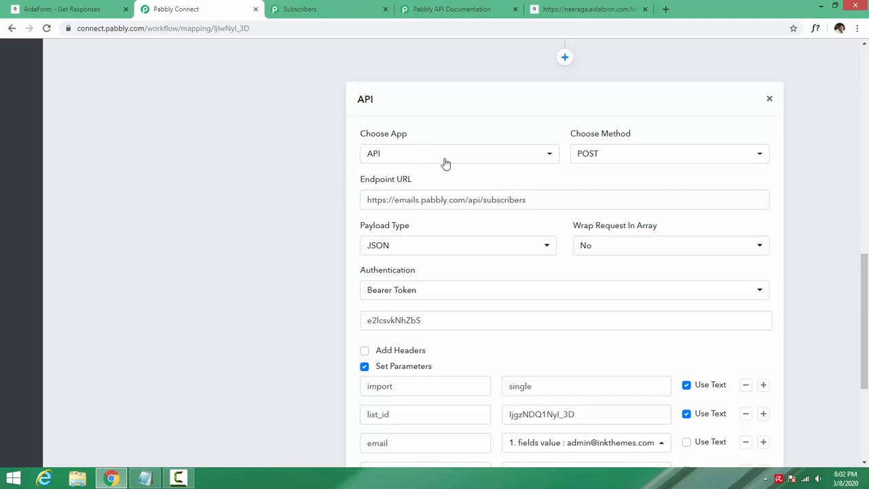
scroll(292, 264, down, 3)
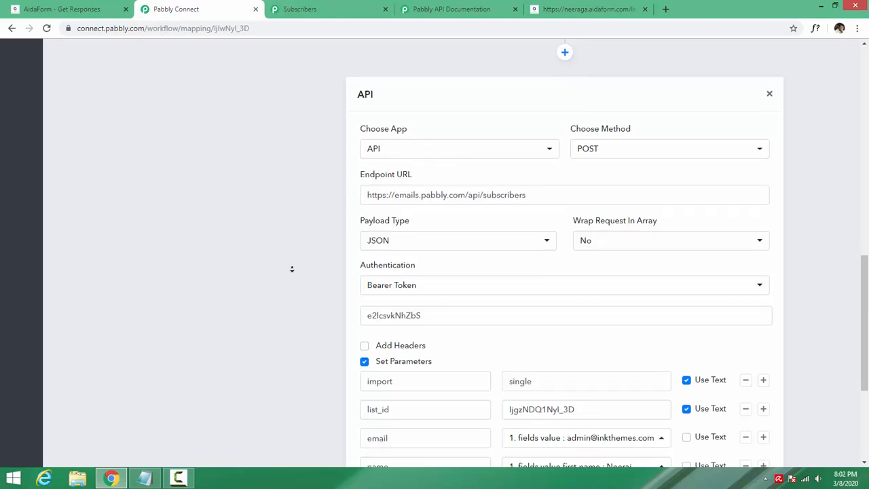
scroll(293, 258, up, 1)
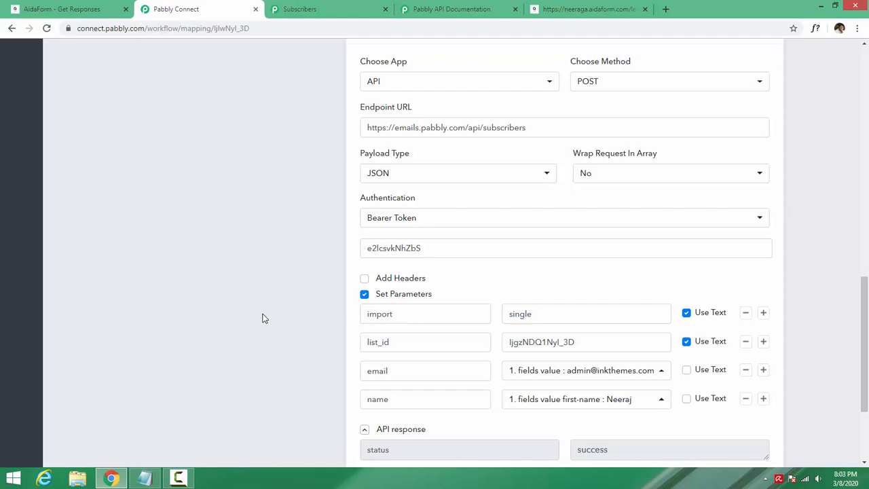
scroll(258, 225, down, 2)
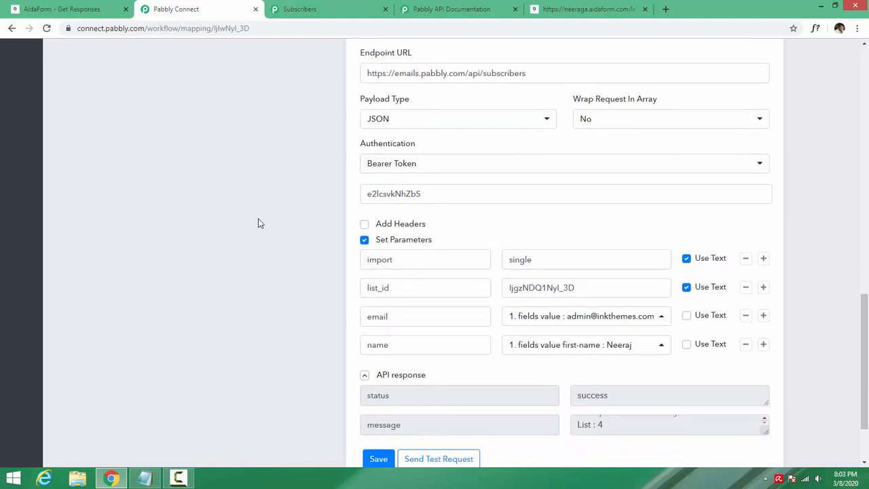
drag(588, 8, 326, 9)
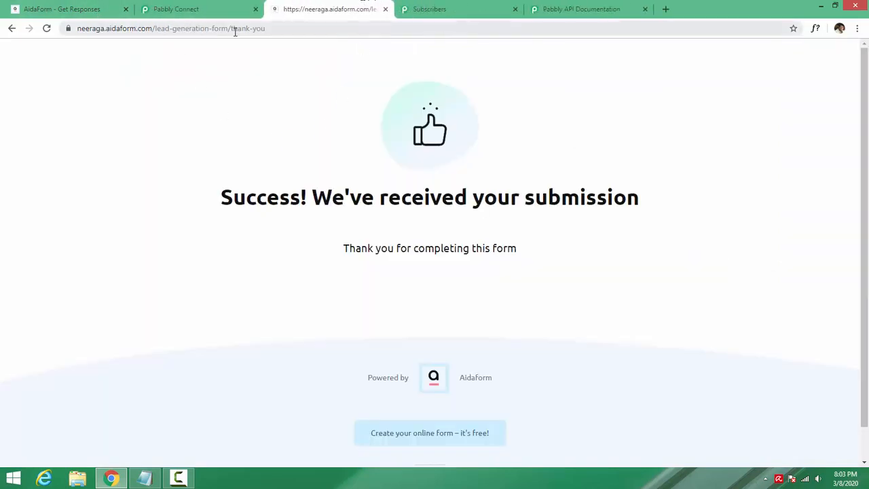
- Strip /thank-you from the AidaForm address to reload the blank lead form, and glance at the subscriber list
drag(235, 30, 573, 45)
key(BackSpace)
key(Return)
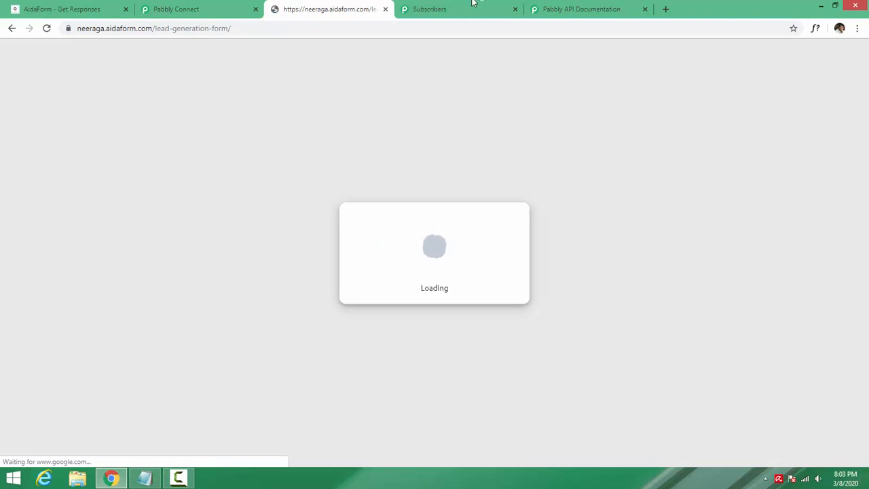
click(473, 4)
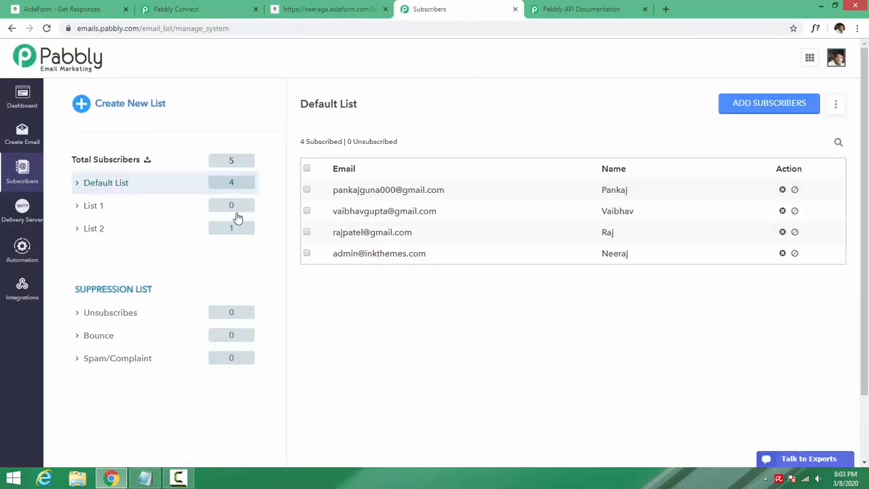
click(319, 8)
- Submit a test lead's first name, last name and email, then view the subscriber list
click(279, 122)
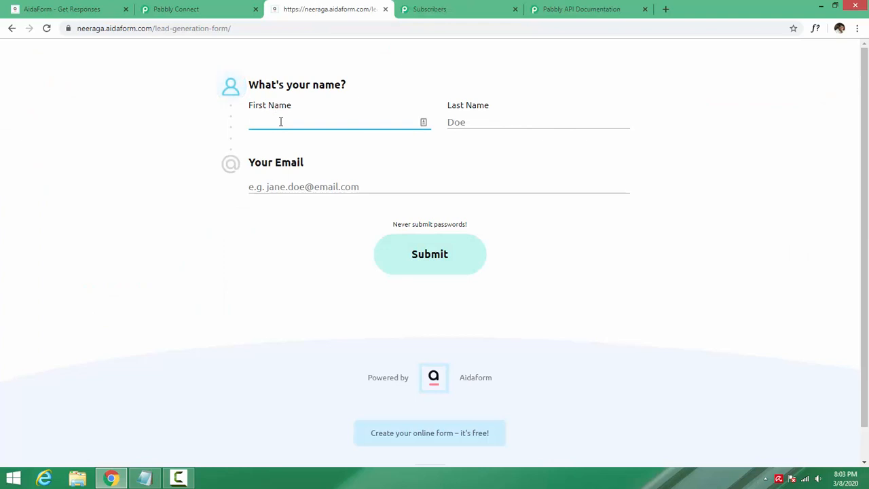
key(Tab)
key(Tab)
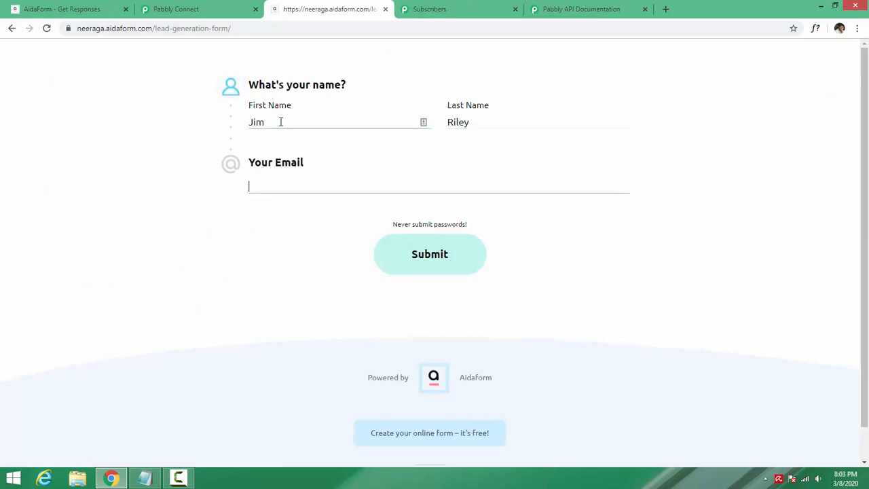
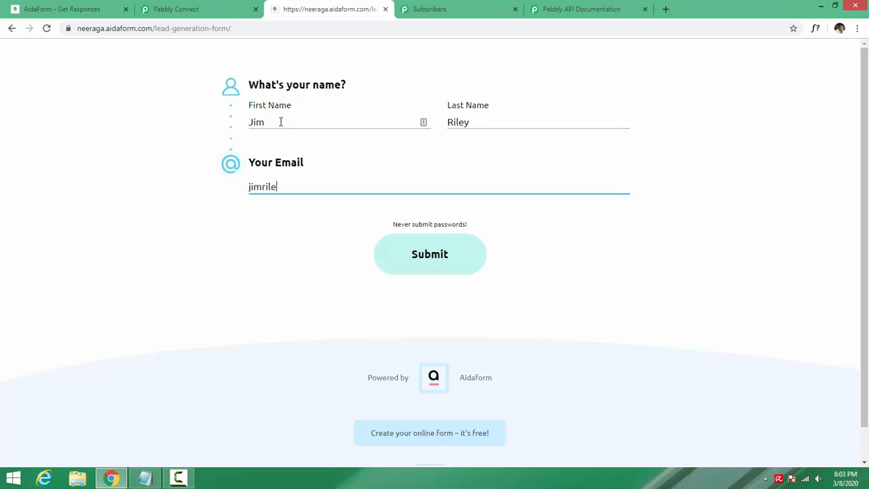
click(460, 262)
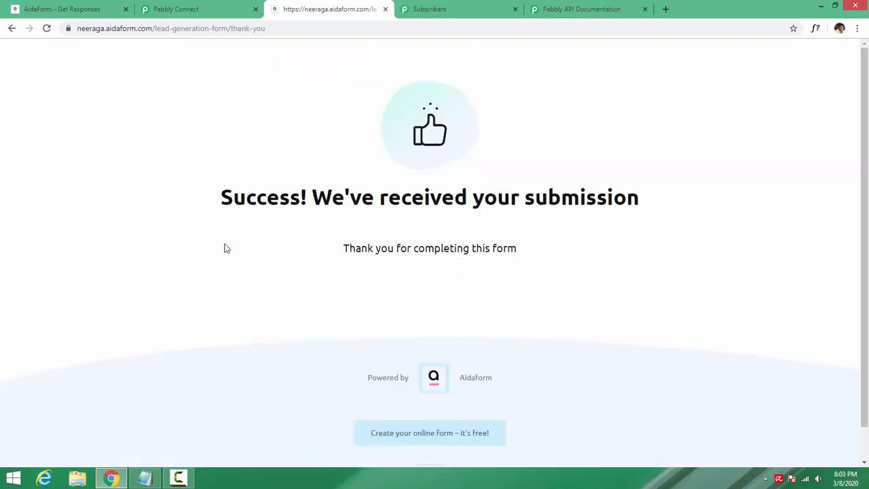
click(416, 7)
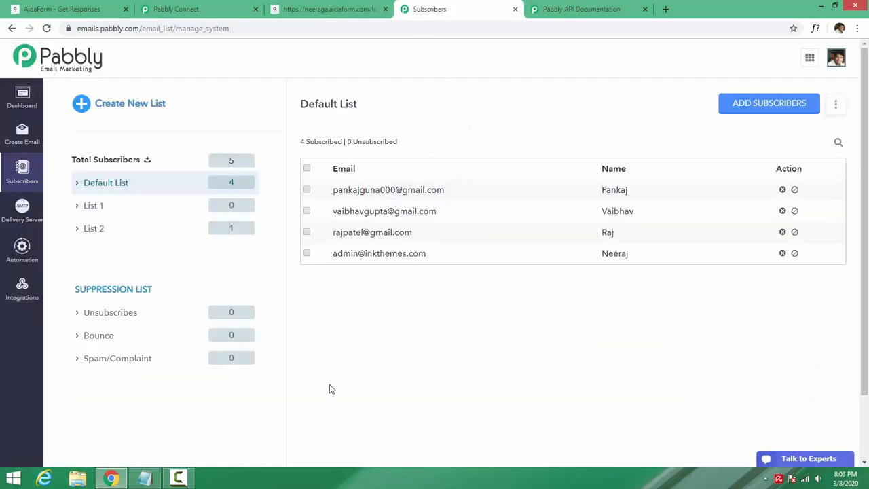
- Reload the Default List and check the new subscriber's email and name in the new row
right_click(363, 298)
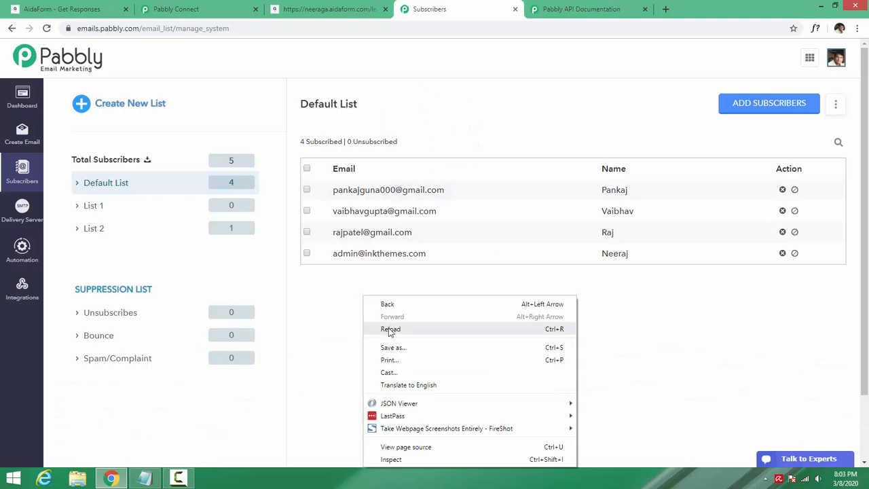
click(391, 330)
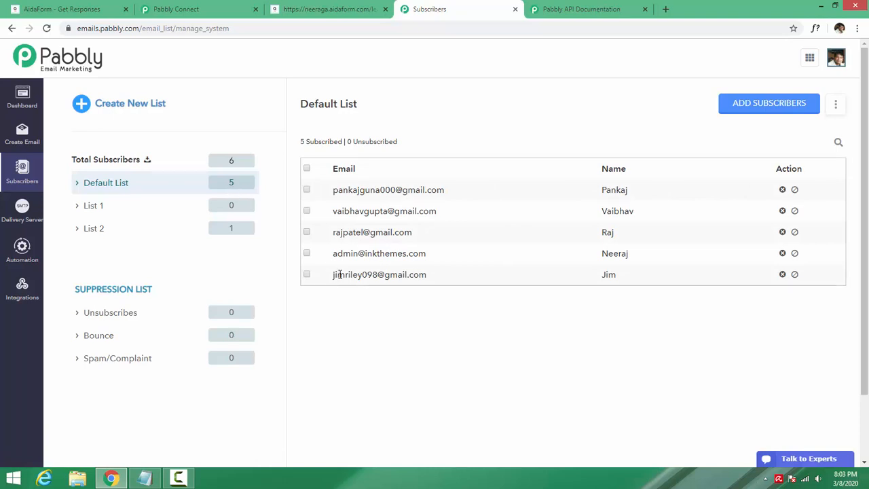
drag(335, 274, 428, 275)
click(430, 276)
drag(598, 275, 622, 279)
click(622, 279)
double_click(609, 274)
click(603, 314)
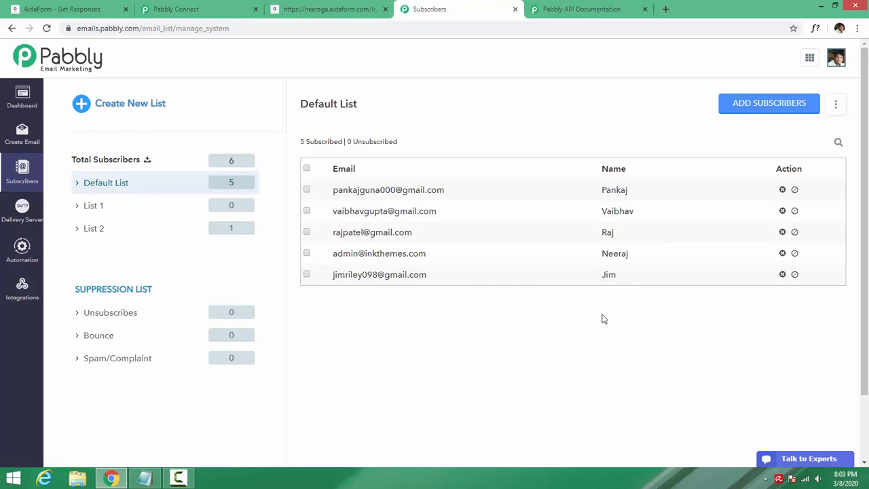
- Remove /thank-you from the AidaForm address to bring back the blank lead-generation form
click(324, 7)
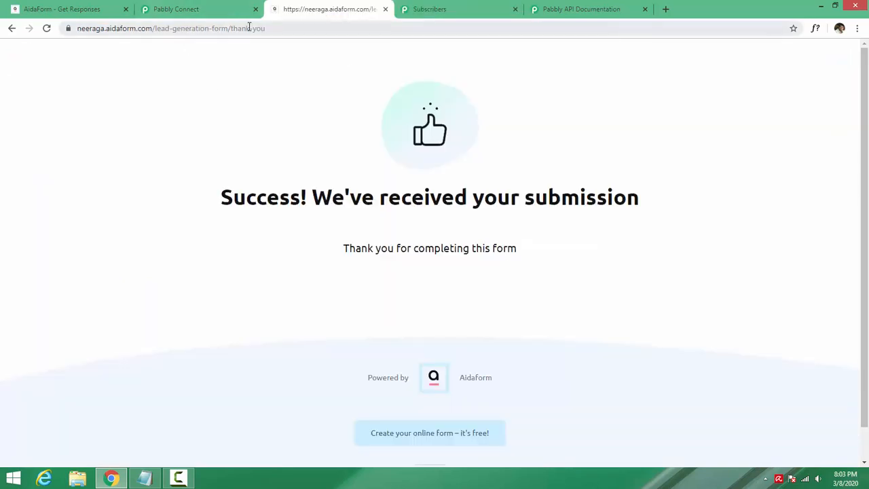
drag(239, 28, 435, 36)
key(BackSpace)
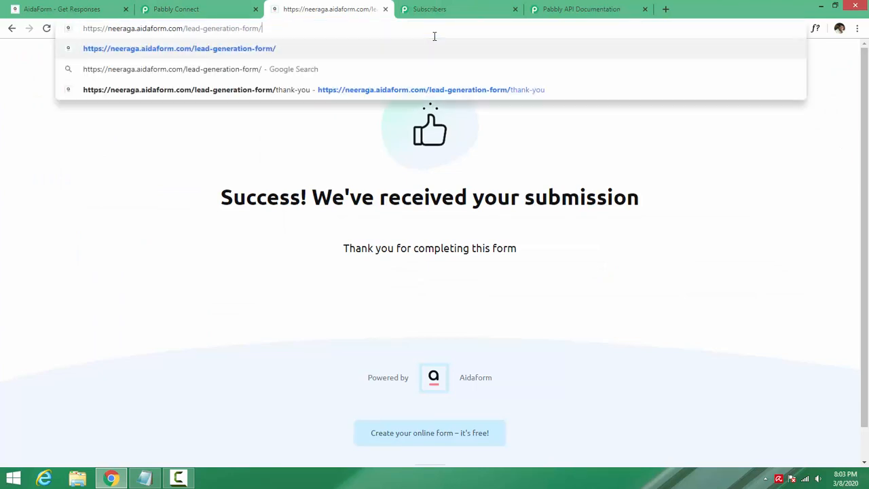
key(Return)
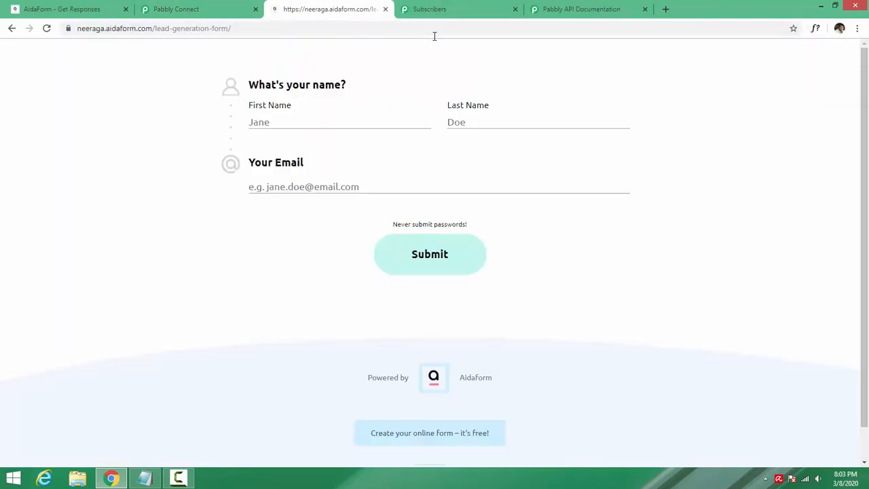
- Close the Pabbly Connect, AidaForm - Get Responses and Pabbly API Documentation tabs
middle_click(178, 12)
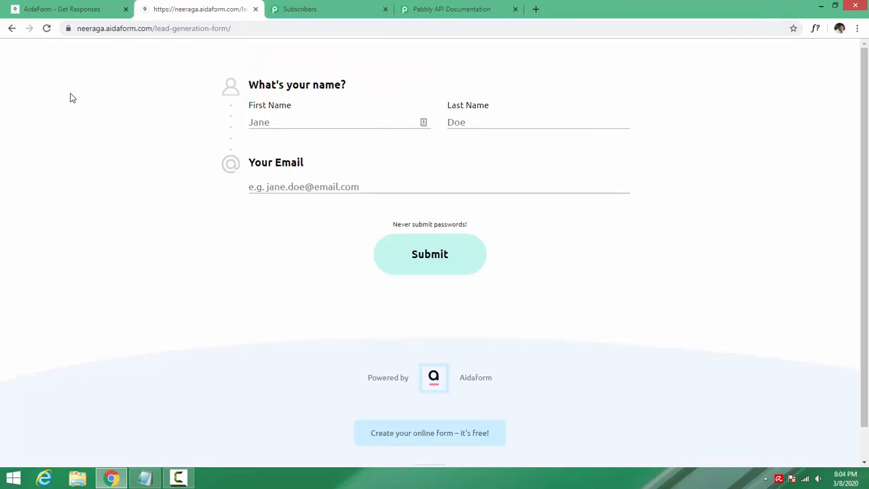
middle_click(68, 8)
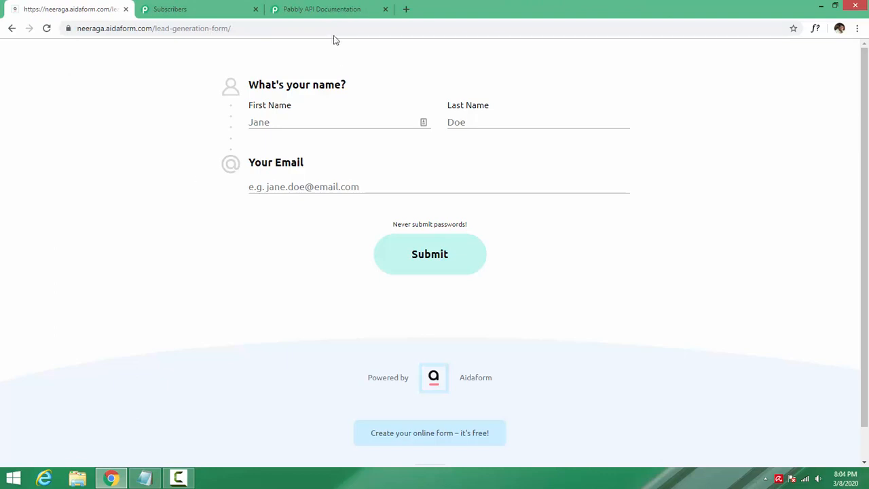
middle_click(333, 10)
click(179, 33)
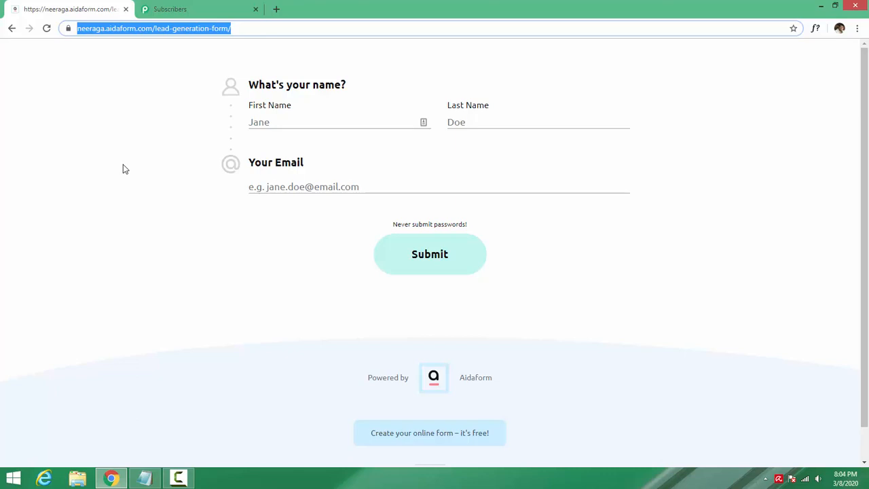
- Submit another test lead with a different first name, last name and email
click(190, 10)
click(74, 9)
click(300, 126)
key(Tab)
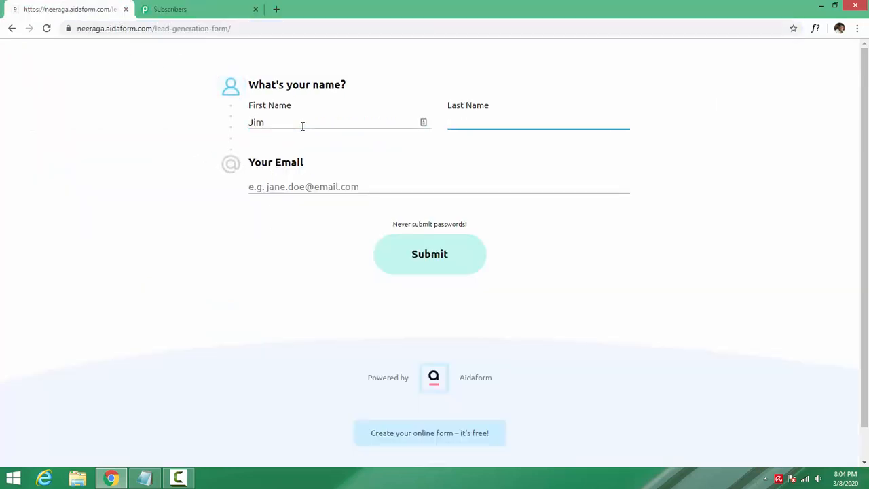
key(Tab)
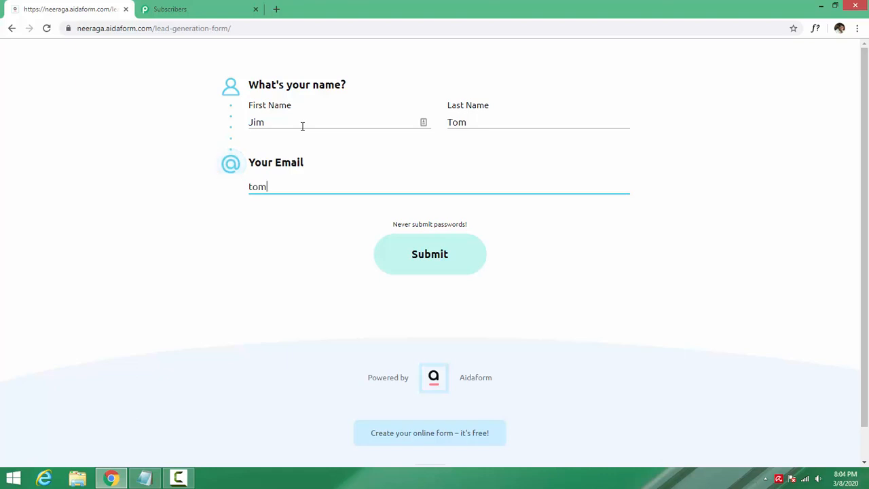
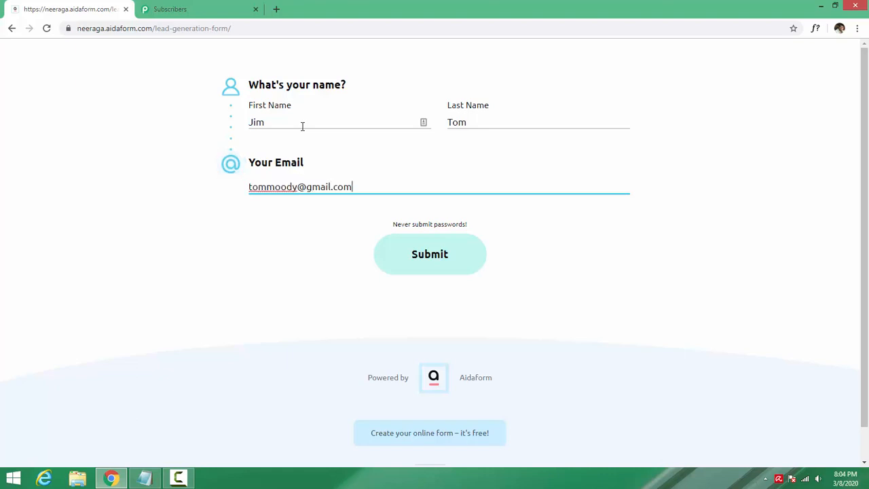
click(431, 258)
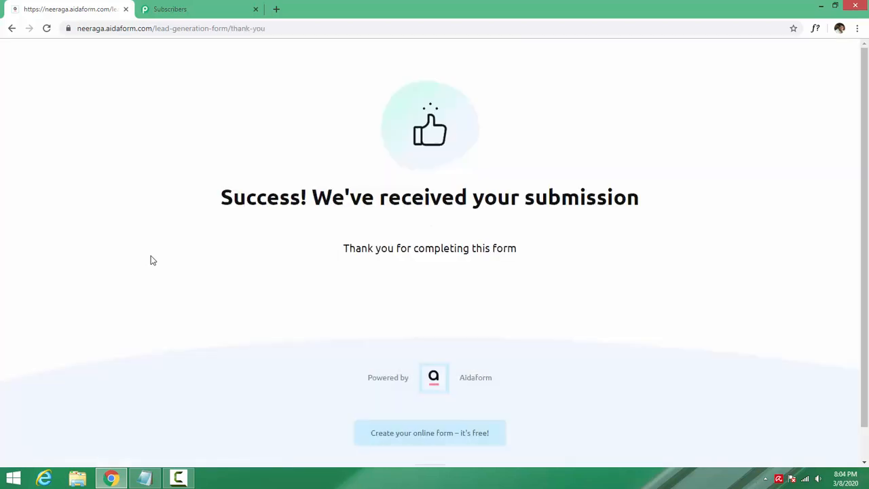
click(218, 5)
- Reload the Default List so the new submission shows, bringing it to 6 subscribers
right_click(417, 169)
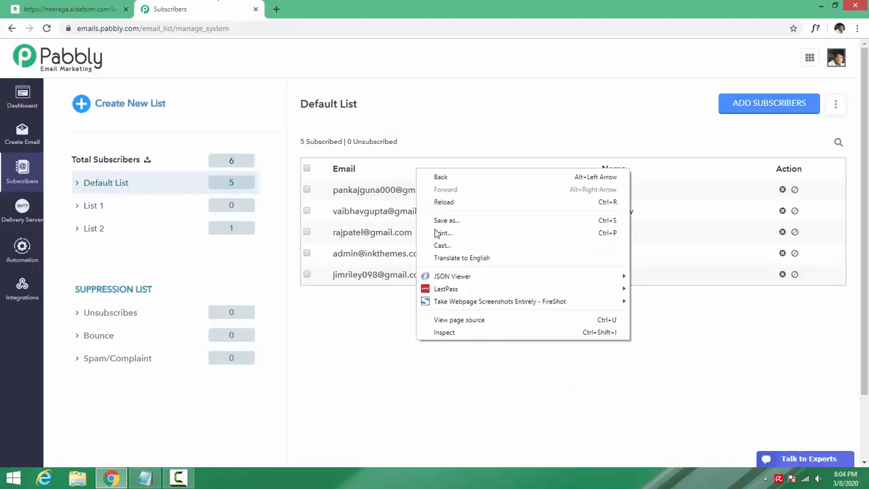
click(444, 202)
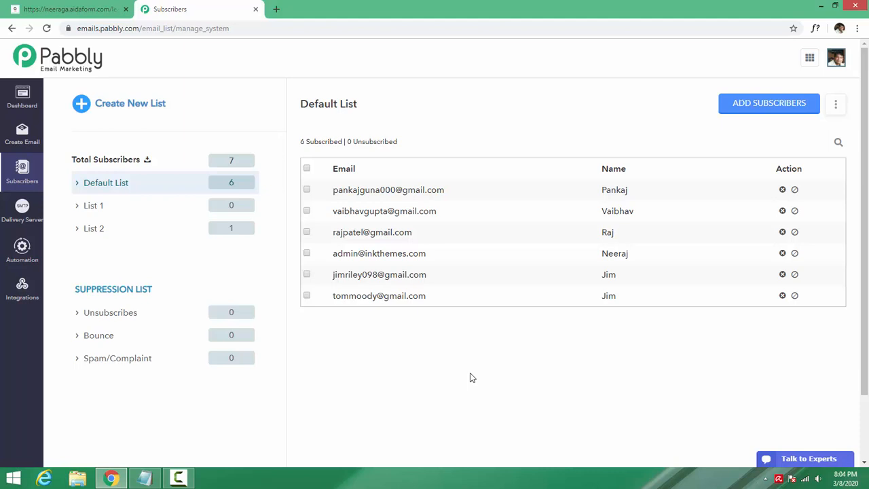
click(45, 7)
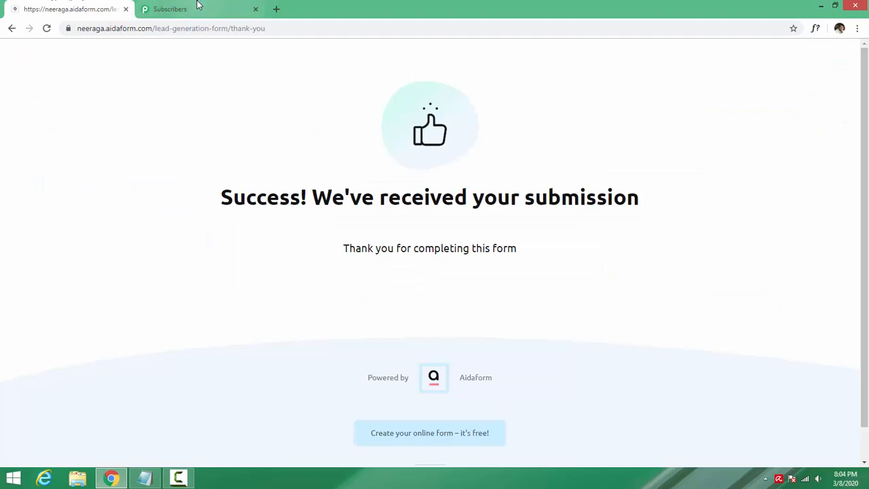
click(198, 5)
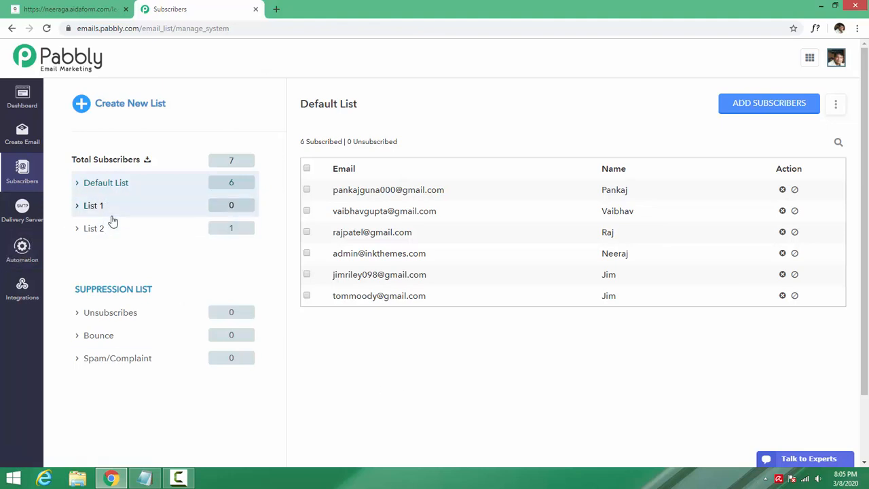
click(92, 8)
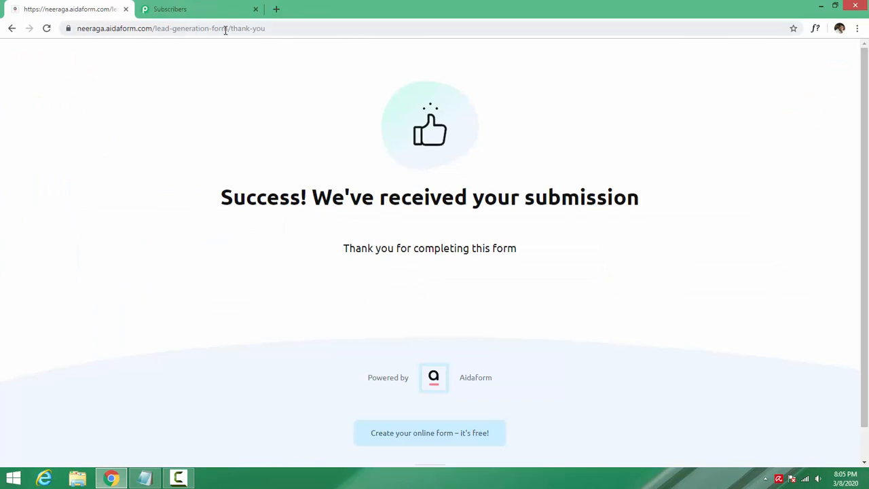
- Reset AidaForm to the blank lead form by removing /thank-you, and recheck the 6-subscriber Default List
drag(256, 29, 325, 21)
key(BackSpace)
key(Return)
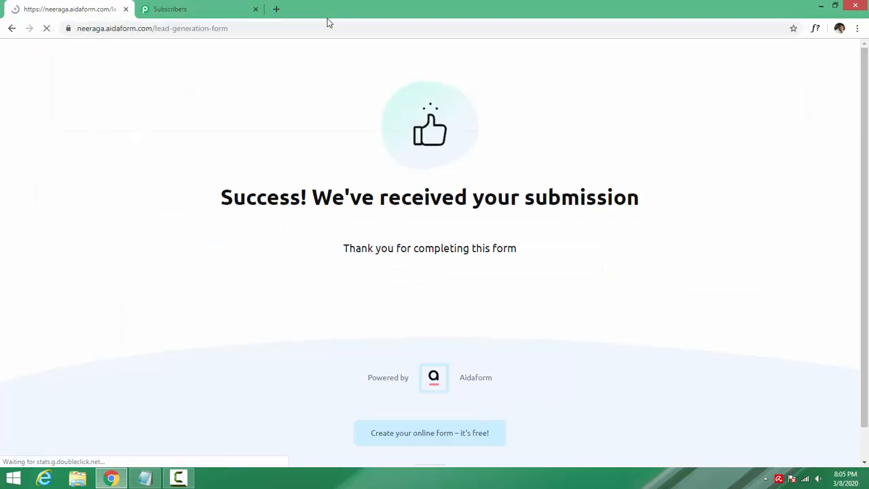
key(ctrl+Tab)
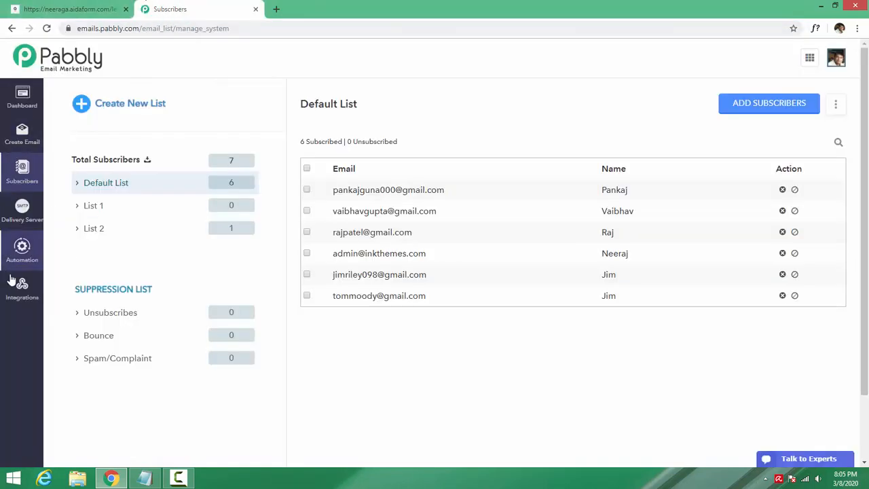
click(115, 9)
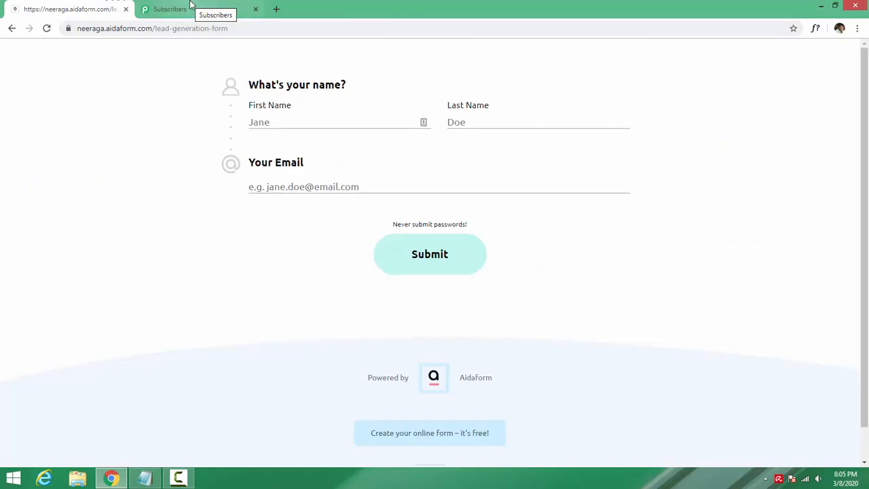
click(191, 4)
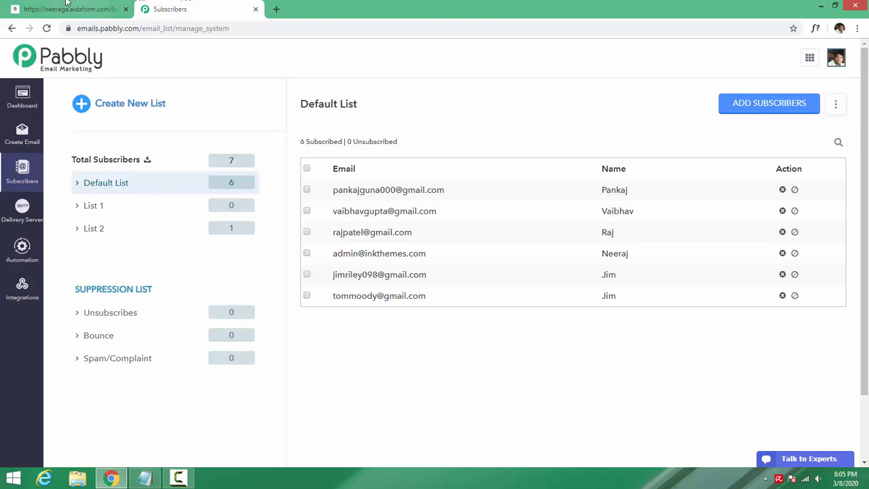
click(75, 8)
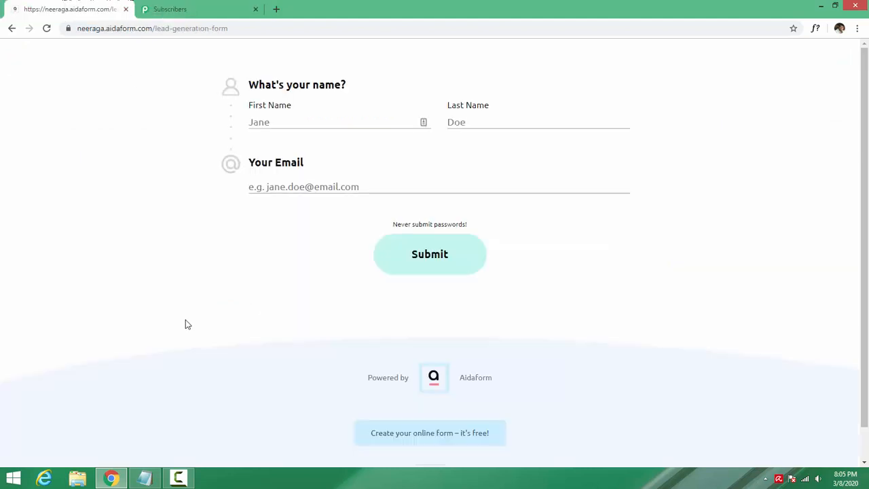